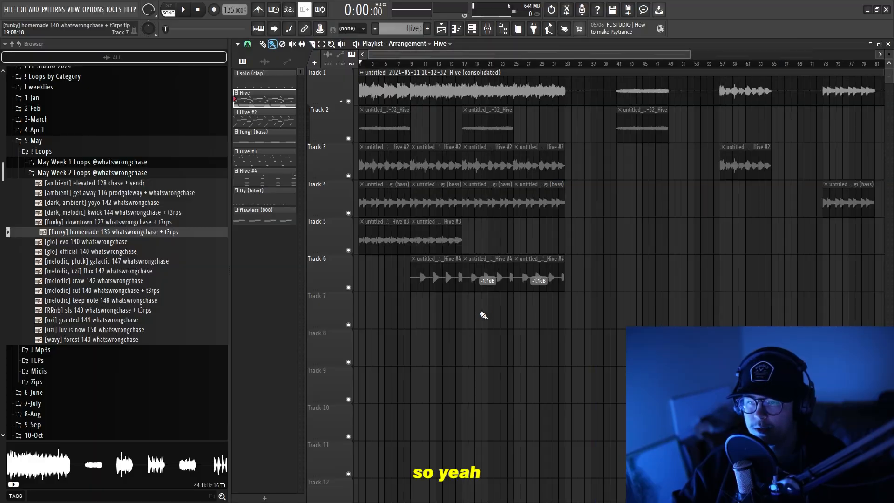
{"action": "scroll", "coordinate": [589, 196], "scroll_direction": "up", "scroll_amount": 5}
{"action": "scroll", "coordinate": [591, 200], "scroll_direction": "down", "scroll_amount": 8}
{"action": "scroll", "coordinate": [417, 230], "scroll_direction": "up", "scroll_amount": 4}
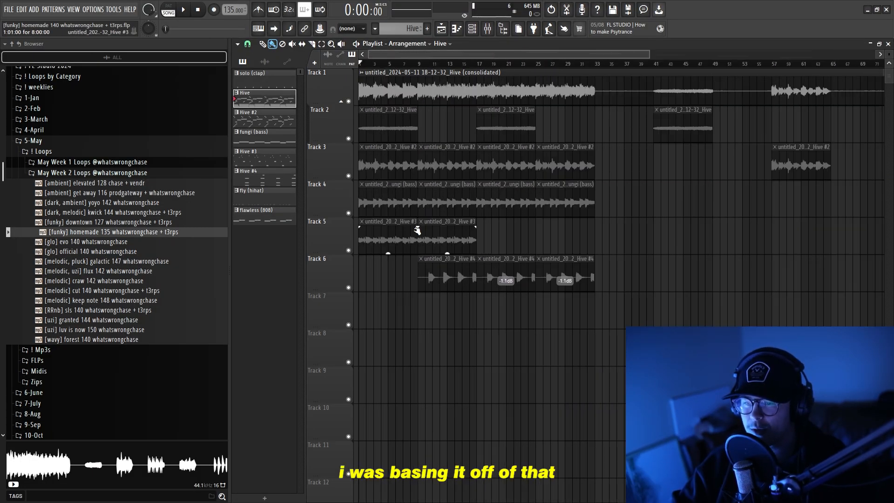
{"action": "left_click", "coordinate": [419, 70]}
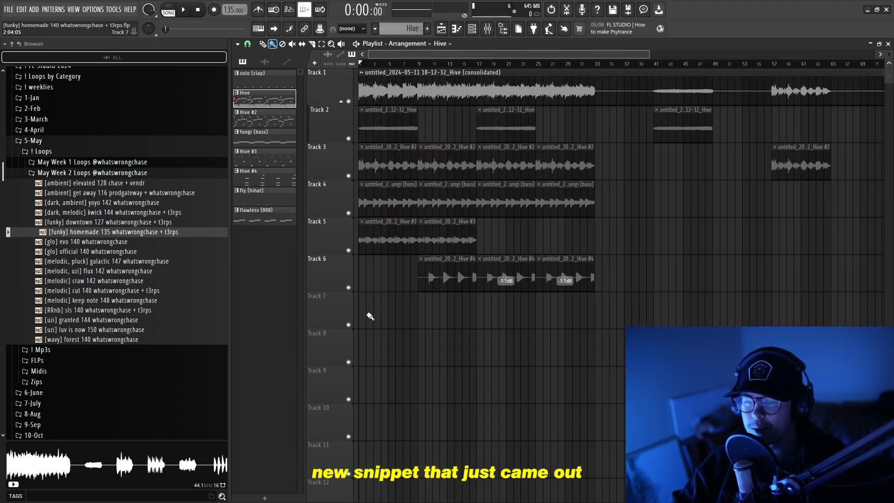
{"action": "scroll", "coordinate": [370, 316], "scroll_direction": "up", "scroll_amount": 3}
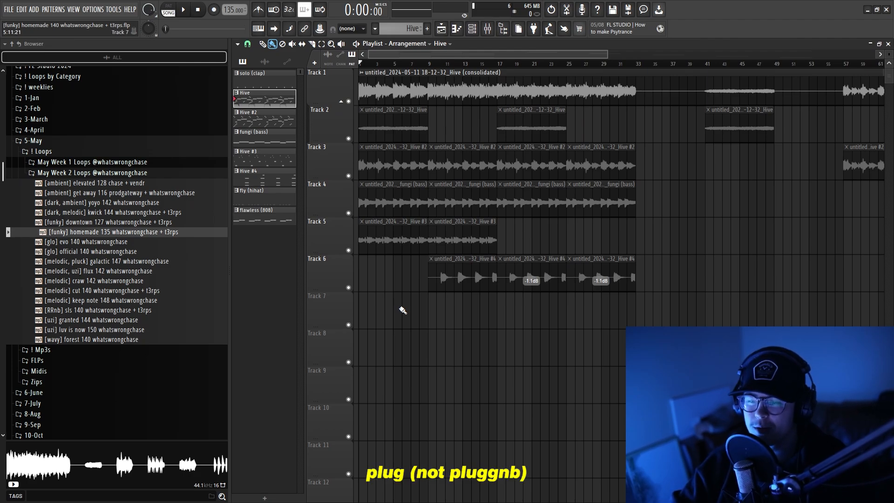
{"action": "scroll", "coordinate": [383, 307], "scroll_direction": "down", "scroll_amount": 3}
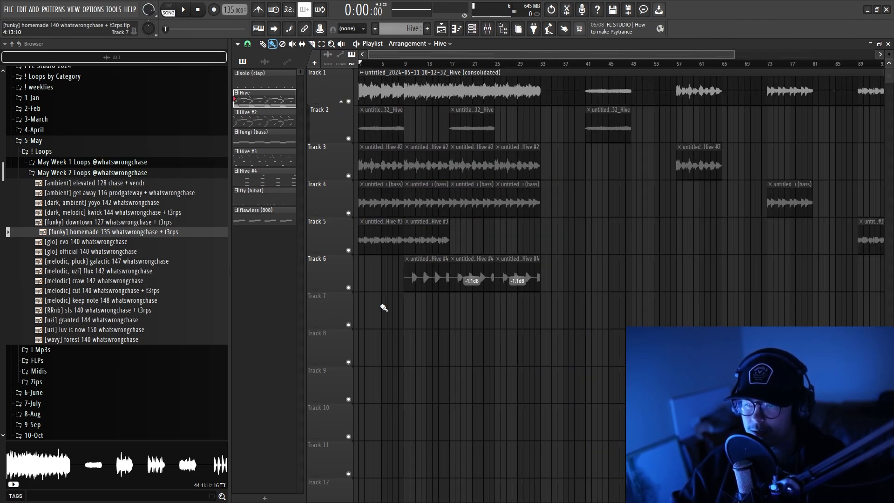
{"action": "left_click_drag", "start_coordinate": [544, 65], "coordinate": [360, 64]}
{"action": "left_click", "coordinate": [453, 66], "text": "ctrl"}
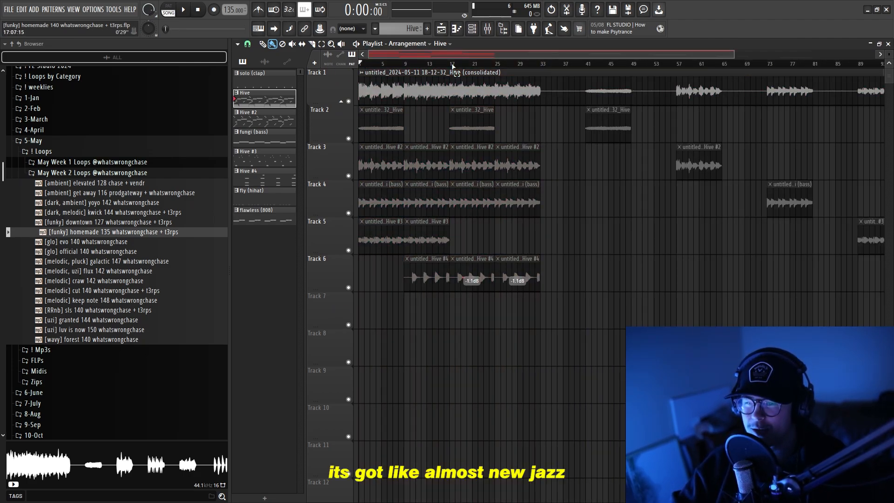
{"action": "scroll", "coordinate": [389, 298], "scroll_direction": "up", "scroll_amount": 3}
{"action": "scroll", "coordinate": [390, 297], "scroll_direction": "down", "scroll_amount": 3}
Open the Hive pattern's notes in the piano roll and bring up its Hive synth's preset browser, dismissing the registration notice.
{"action": "double_click", "coordinate": [260, 103]}
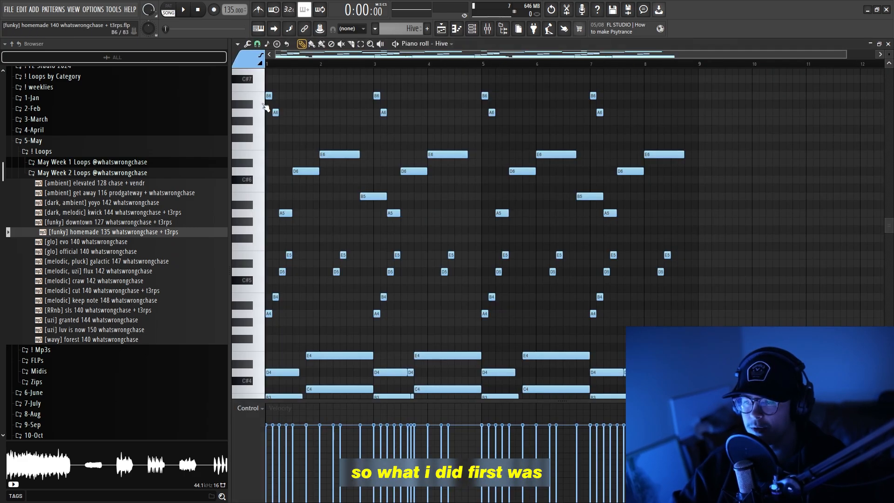
{"action": "scroll", "coordinate": [454, 95], "scroll_direction": "down", "scroll_amount": 3}
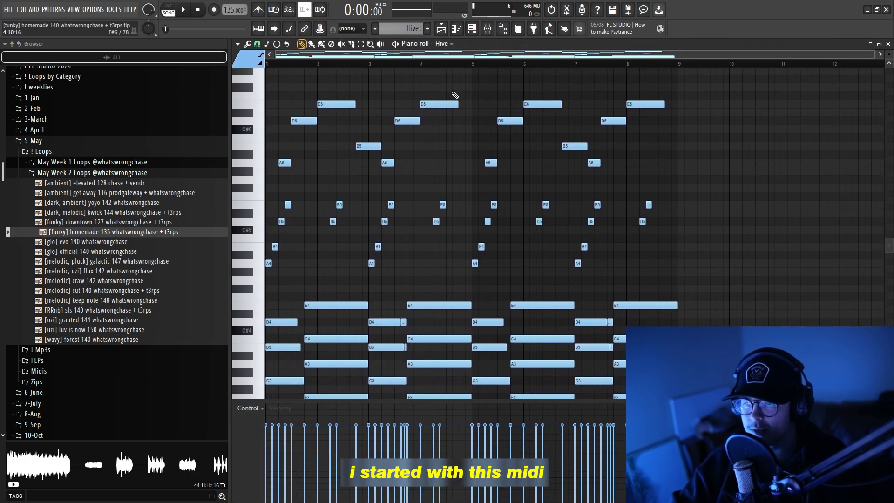
{"action": "left_click_drag", "start_coordinate": [889, 55], "coordinate": [889, 48]}
{"action": "key", "text": "F6"}
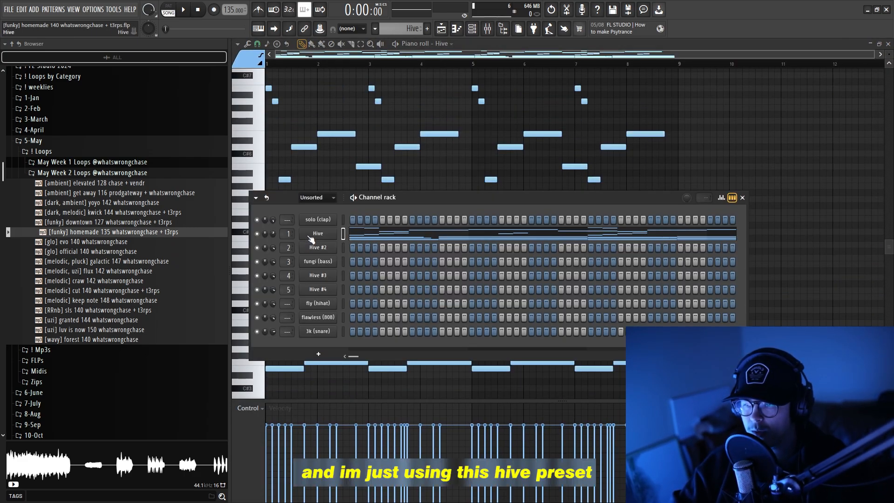
{"action": "left_click", "coordinate": [639, 215]}
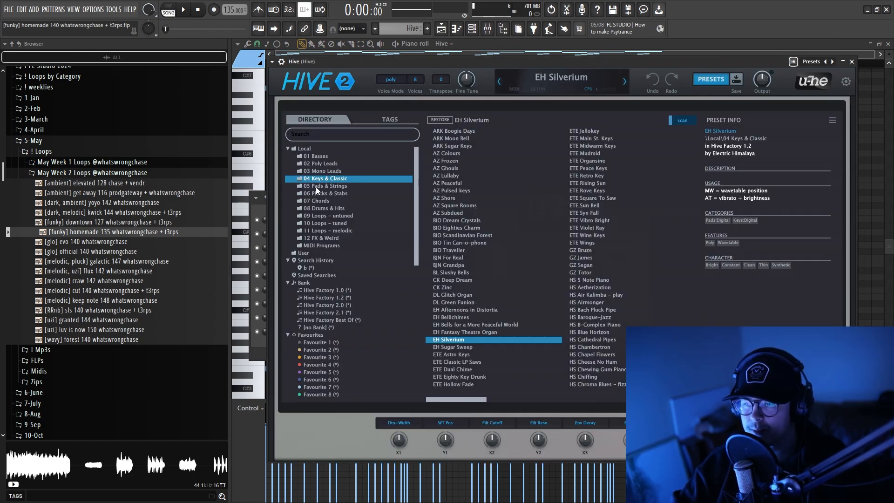
Switch playback from song to pattern mode and play the Hive pattern.
{"action": "left_click", "coordinate": [486, 29]}
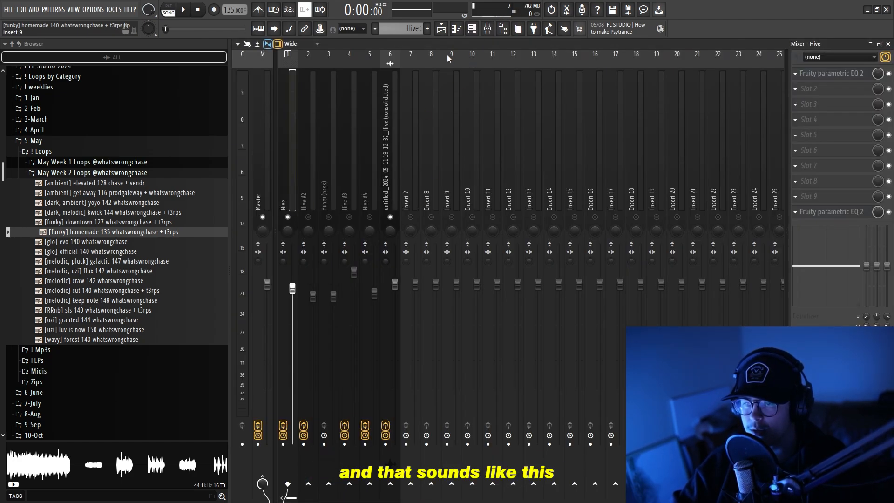
{"action": "left_click", "coordinate": [171, 11]}
{"action": "key", "text": "space"}
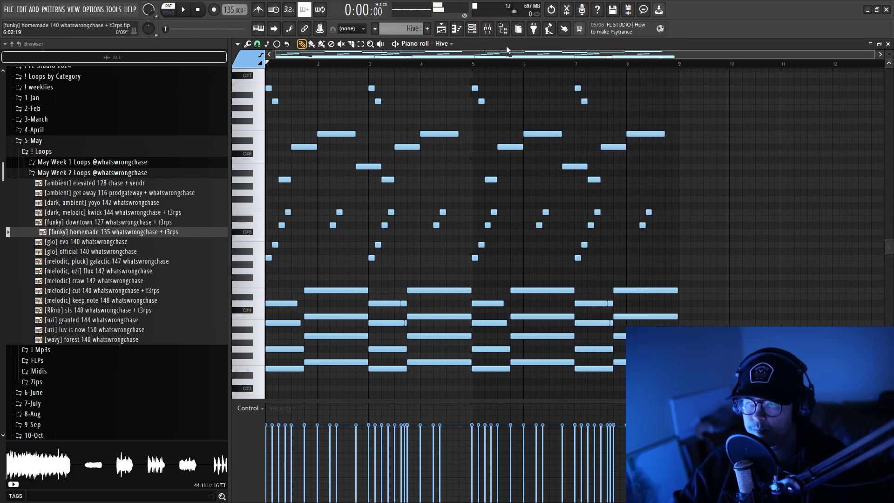
Inspect the curves of both Fruity parametric EQ 2 effects on the Hive mixer track.
{"action": "left_click", "coordinate": [488, 29]}
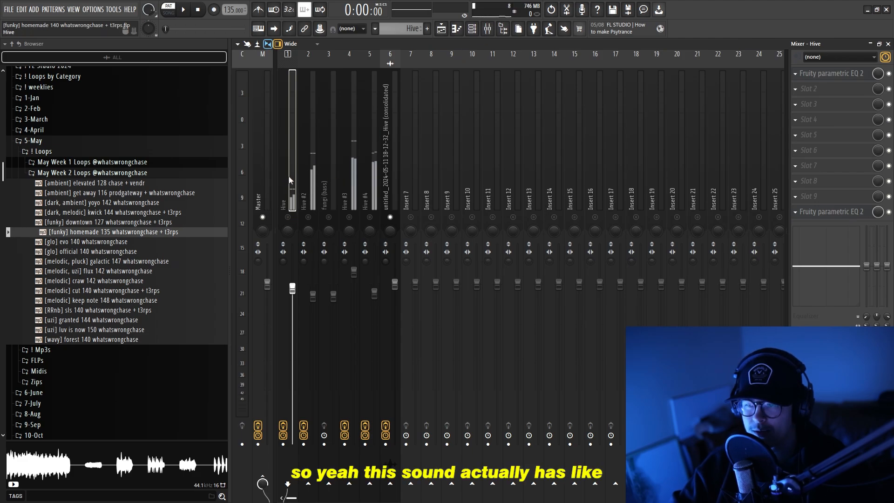
{"action": "left_click", "coordinate": [823, 75]}
{"action": "left_click_drag", "start_coordinate": [569, 105], "coordinate": [607, 101]}
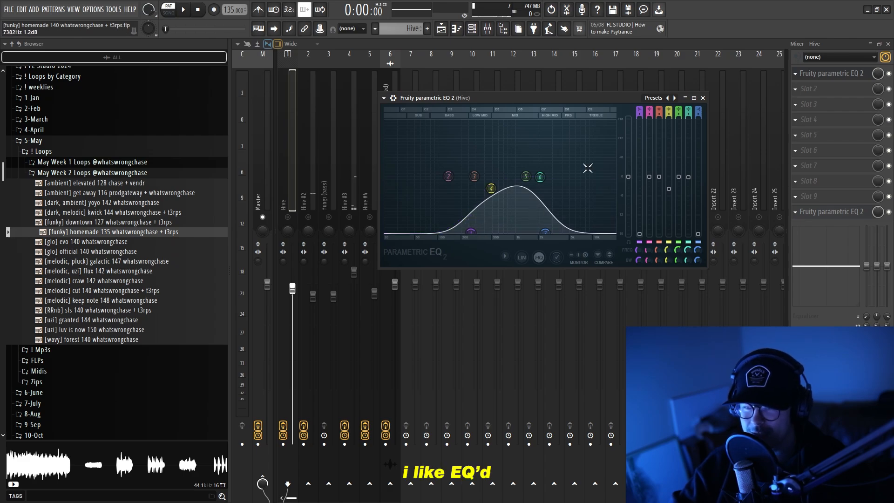
{"action": "left_click_drag", "start_coordinate": [596, 95], "coordinate": [589, 94]}
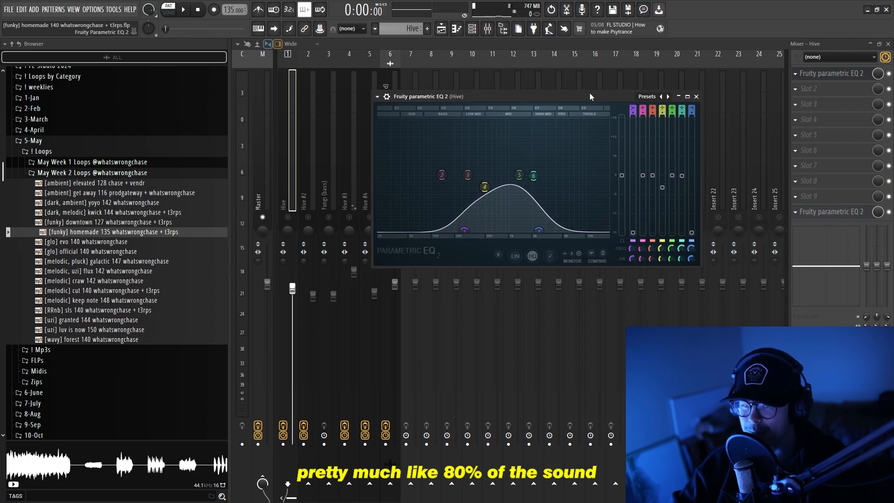
{"action": "left_click", "coordinate": [828, 213]}
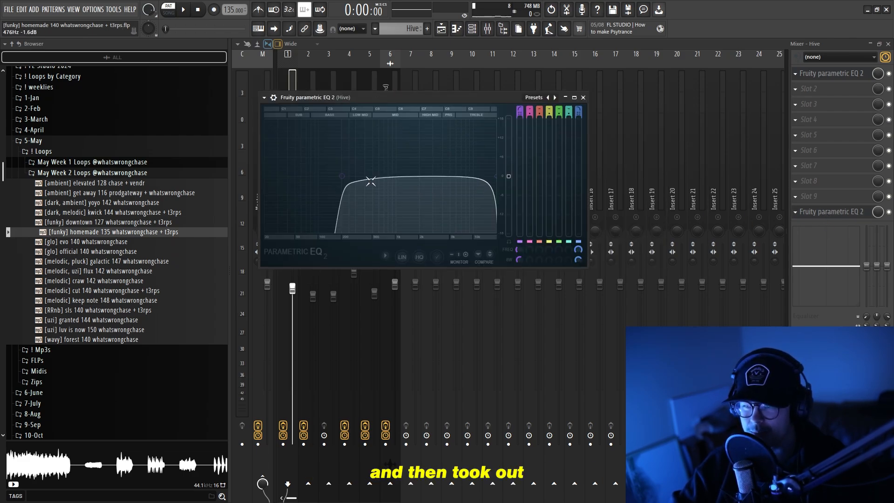
{"action": "left_click", "coordinate": [583, 97]}
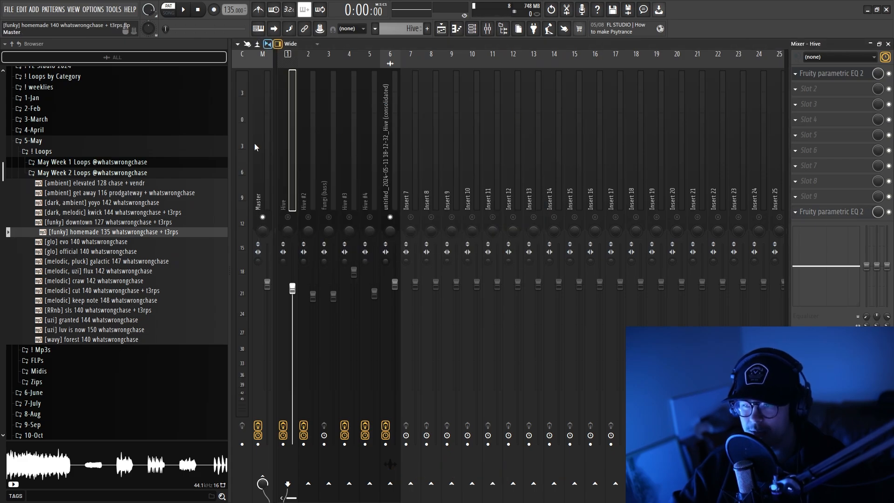
View the Hive #2 pattern's notes and the preset loaded in its Hive synth, dismissing the registration notice.
{"action": "left_click", "coordinate": [442, 29]}
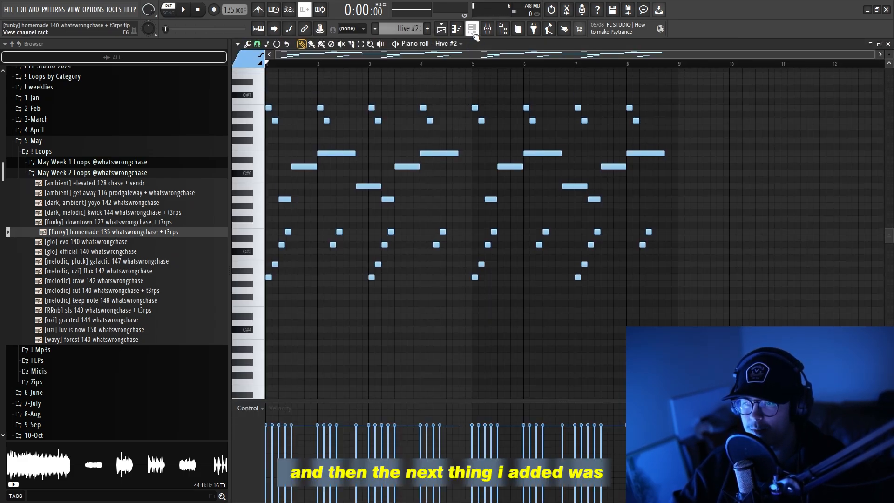
{"action": "left_click", "coordinate": [474, 31]}
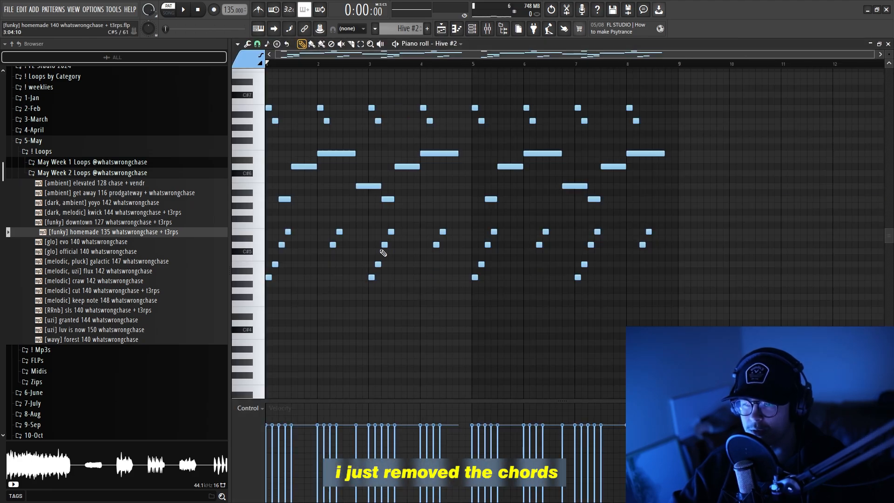
{"action": "left_click", "coordinate": [472, 30]}
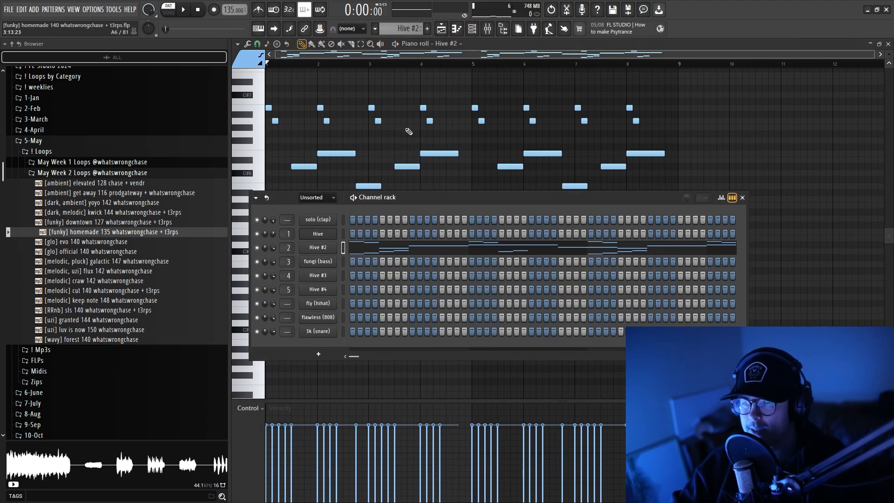
{"action": "left_click", "coordinate": [320, 247]}
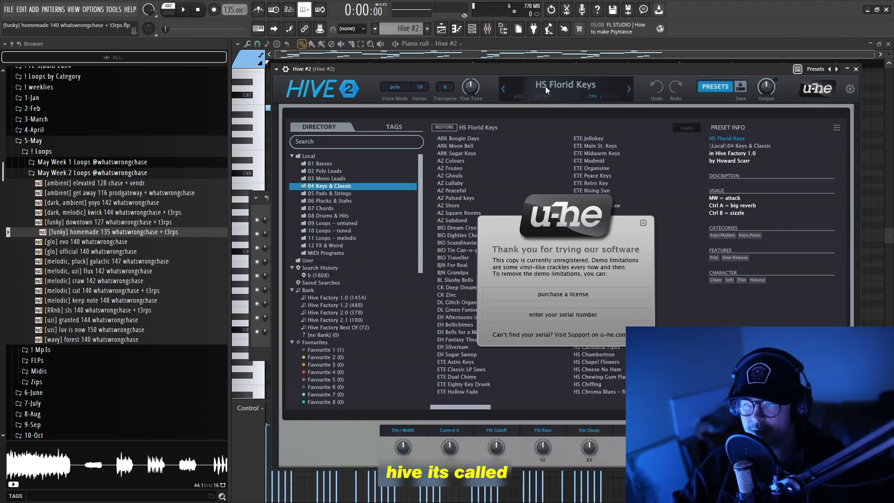
{"action": "left_click", "coordinate": [644, 223]}
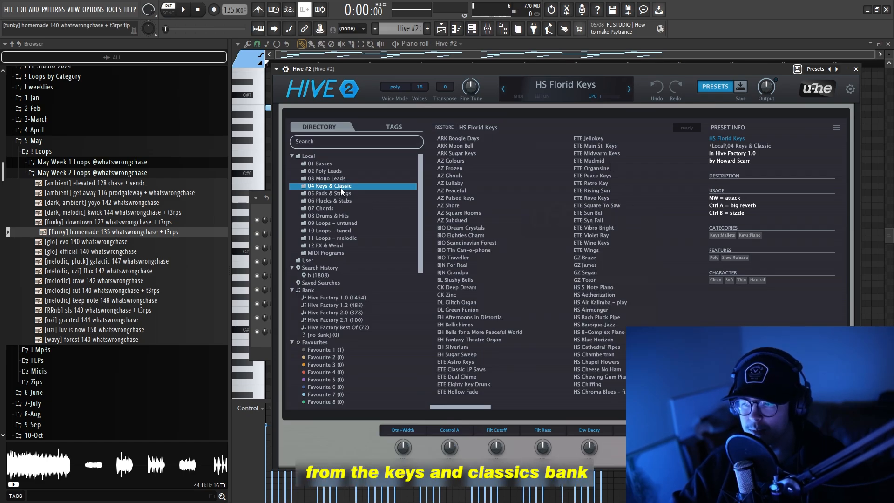
{"action": "left_click", "coordinate": [857, 70]}
Return to the Hive #2 notes in the piano roll and play the pattern.
{"action": "left_click", "coordinate": [386, 249]}
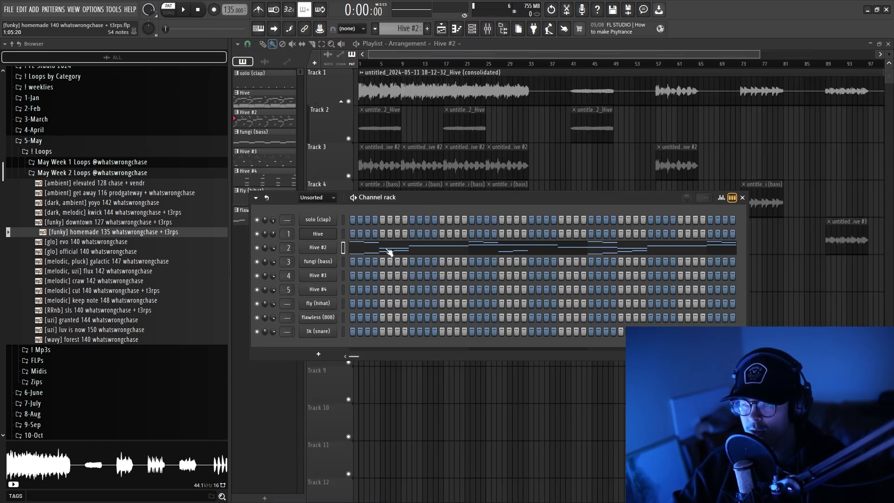
{"action": "left_click", "coordinate": [387, 249]}
{"action": "left_click", "coordinate": [489, 31]}
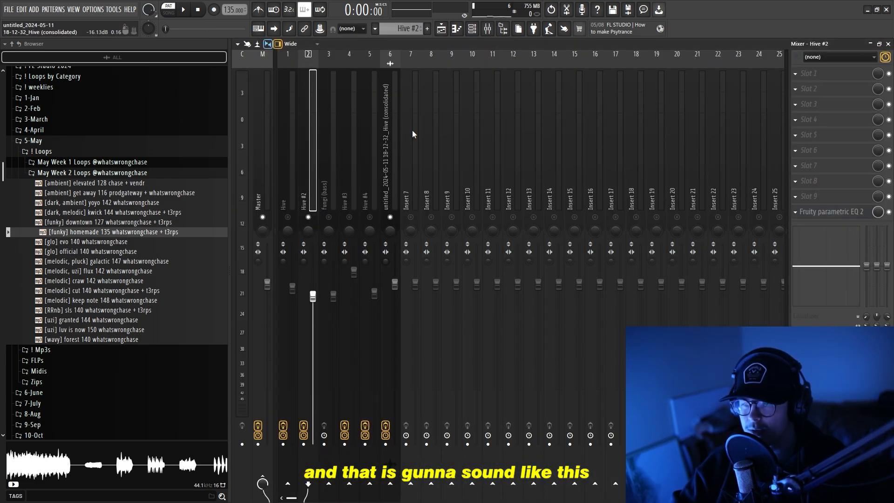
{"action": "left_click", "coordinate": [487, 31]}
{"action": "key", "text": "space"}
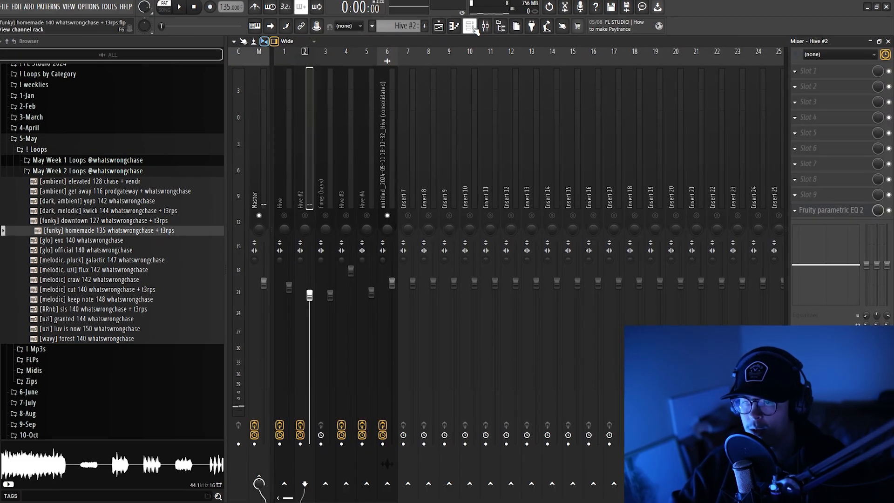
Open the fungi (bass) pattern in the piano roll and play it.
{"action": "key", "text": "F6"}
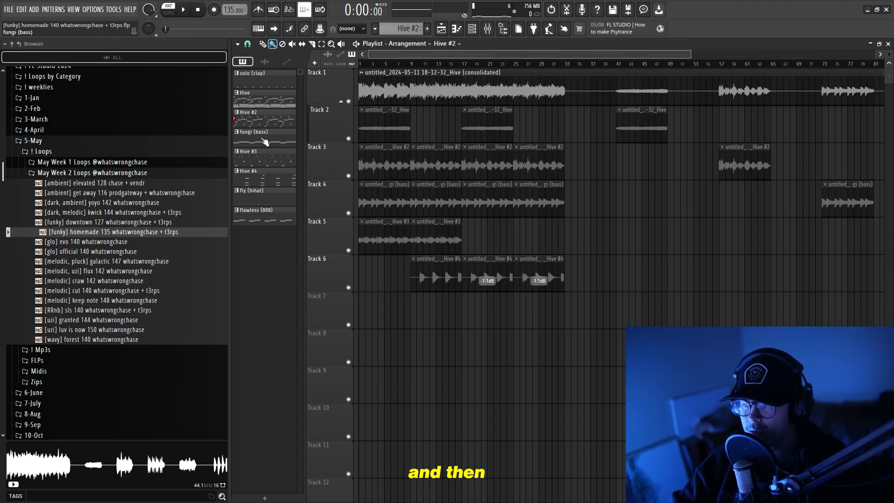
{"action": "left_click", "coordinate": [265, 140]}
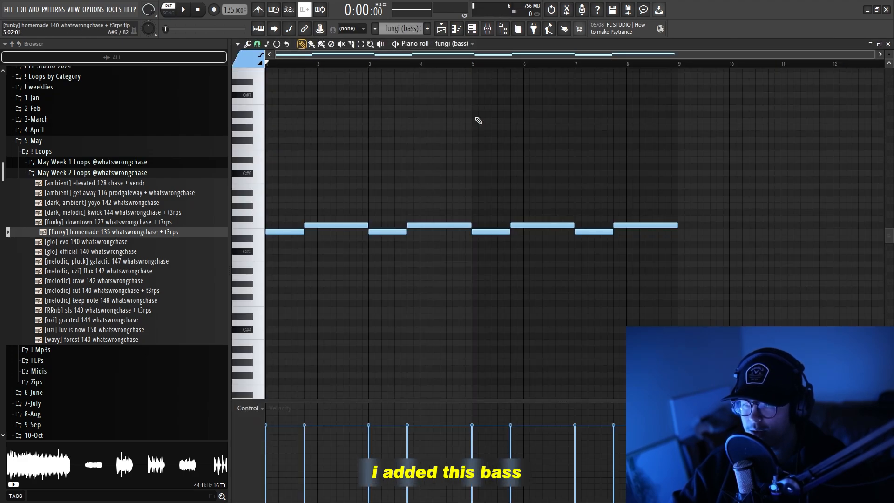
{"action": "left_click", "coordinate": [473, 29]}
{"action": "left_click_drag", "start_coordinate": [416, 174], "coordinate": [430, 164]}
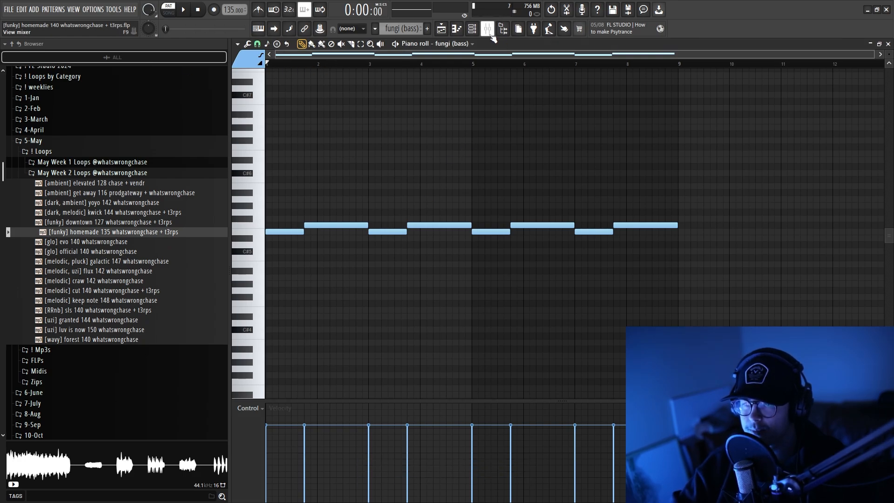
{"action": "key", "text": "space"}
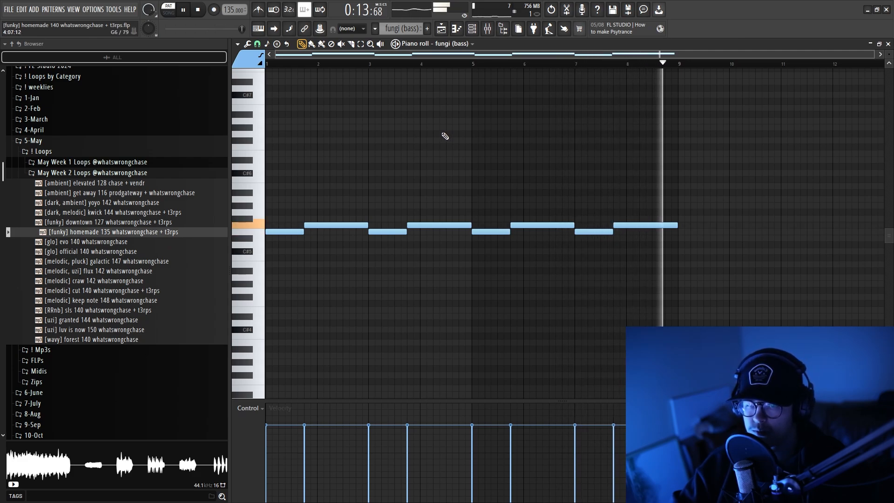
View the Hive #3 pattern's notes and the preset loaded in its Hive synth, dismissing the registration notice.
{"action": "key", "text": "F5"}
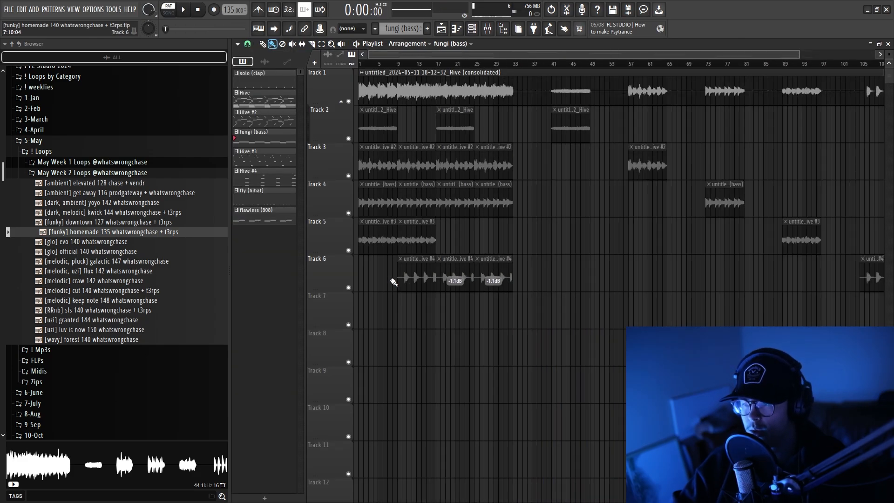
{"action": "double_click", "coordinate": [264, 161]}
{"action": "scroll", "coordinate": [357, 124], "scroll_direction": "up", "scroll_amount": 2}
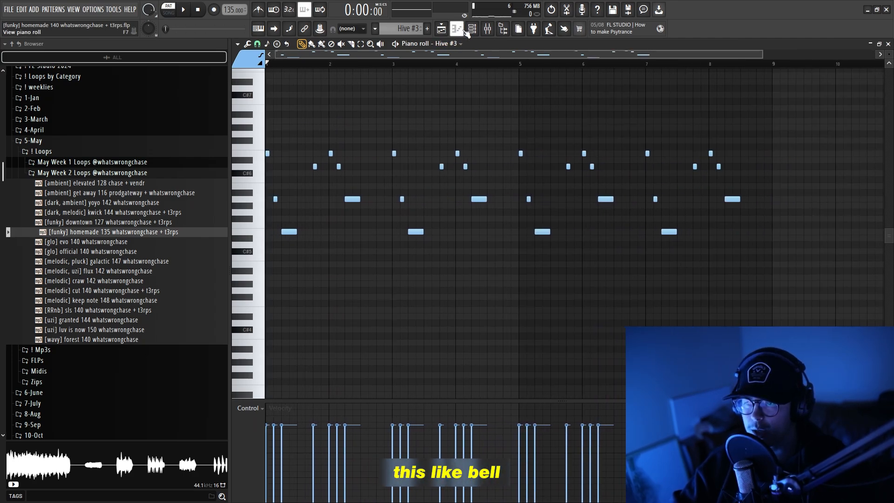
{"action": "key", "text": "F6"}
{"action": "left_click", "coordinate": [337, 238]}
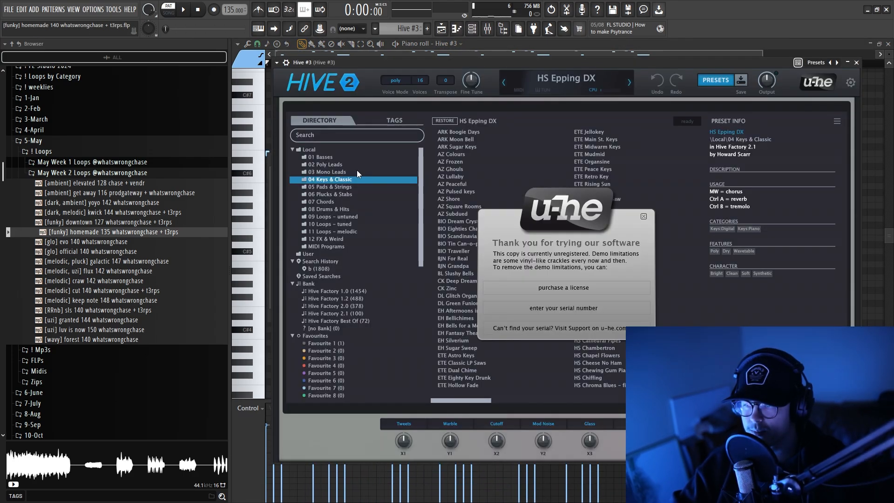
{"action": "left_click", "coordinate": [643, 216]}
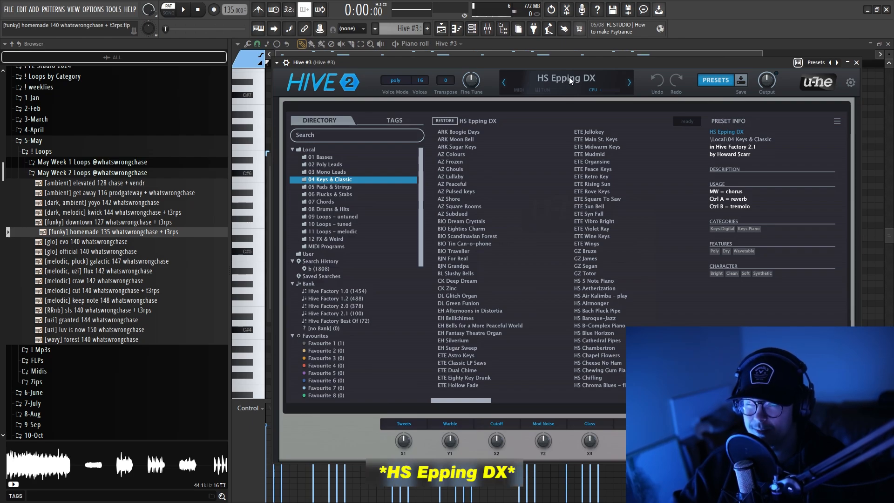
Return to the Hive #3 notes in the piano roll and play the pattern.
{"action": "left_click", "coordinate": [472, 28]}
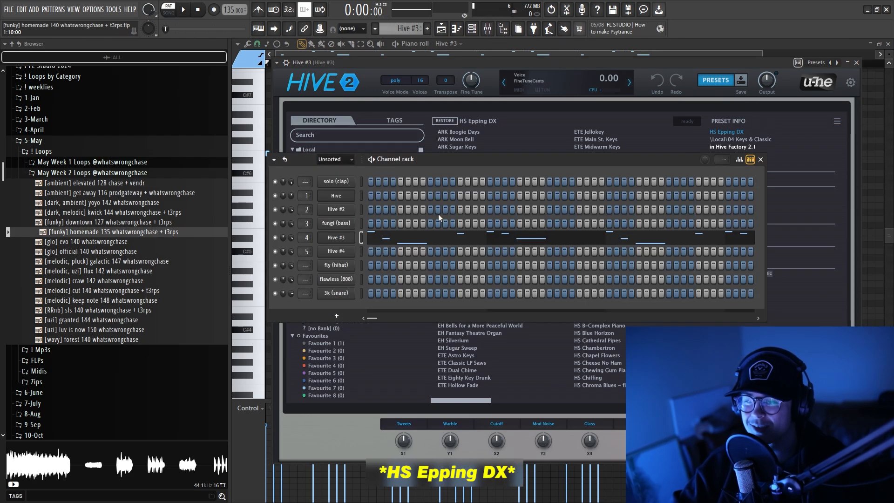
{"action": "left_click", "coordinate": [399, 237]}
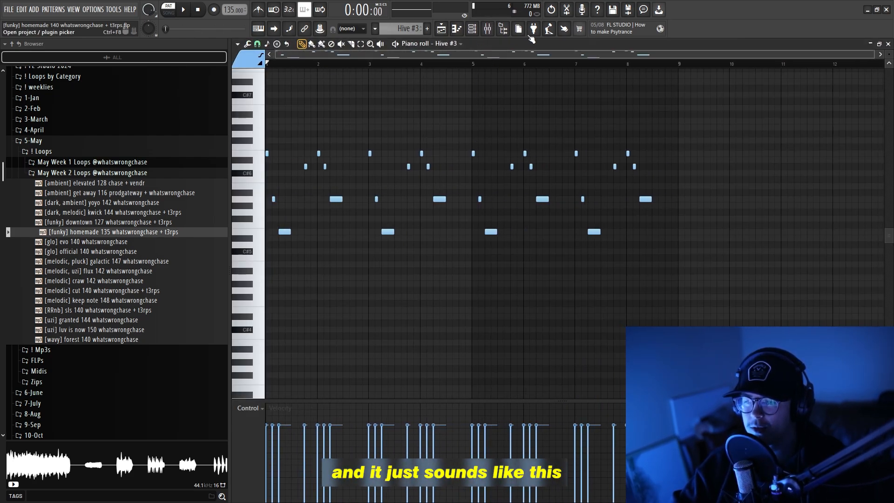
{"action": "key", "text": "space"}
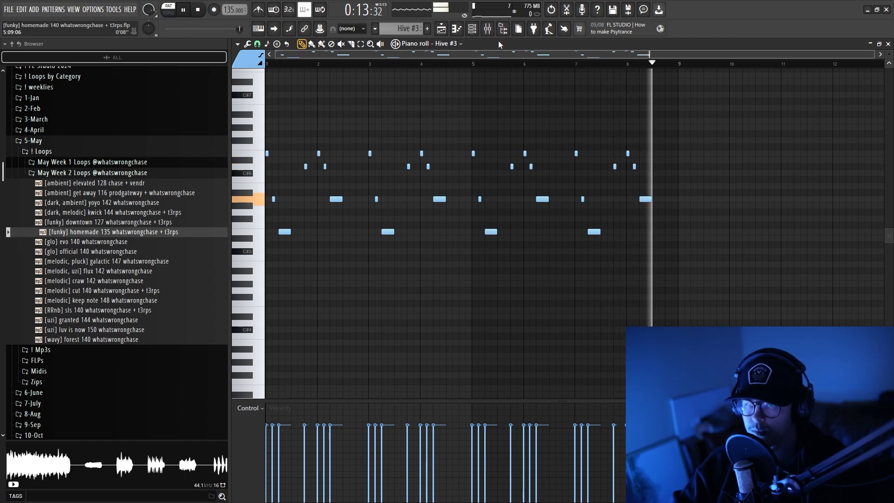
Examine the Hive #3 mixer insert and the settings of its Fruity Delay 3 effect.
{"action": "key", "text": "F9"}
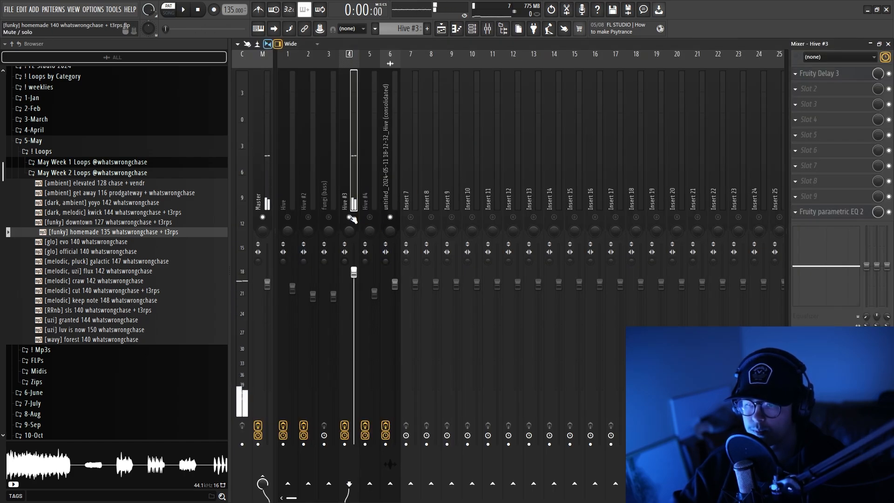
{"action": "left_click", "coordinate": [825, 74]}
{"action": "left_click_drag", "start_coordinate": [477, 113], "coordinate": [494, 117]}
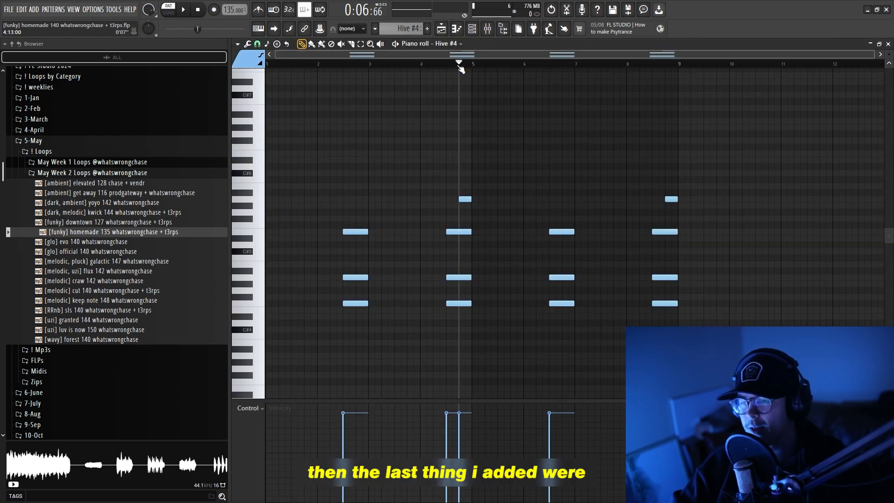
Highlight the Hive #4 chord stab notes in the piano roll and view the preset loaded in its Hive synth.
{"action": "left_click_drag", "start_coordinate": [325, 158], "coordinate": [764, 352]}
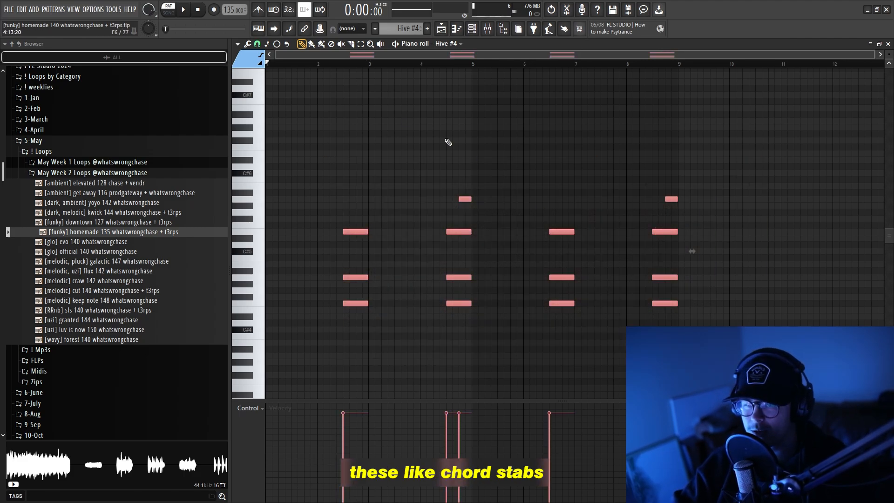
{"action": "left_click", "coordinate": [411, 128], "text": "ctrl"}
{"action": "scroll", "coordinate": [410, 128], "scroll_direction": "up", "scroll_amount": 1}
{"action": "scroll", "coordinate": [410, 128], "scroll_direction": "down", "scroll_amount": 1}
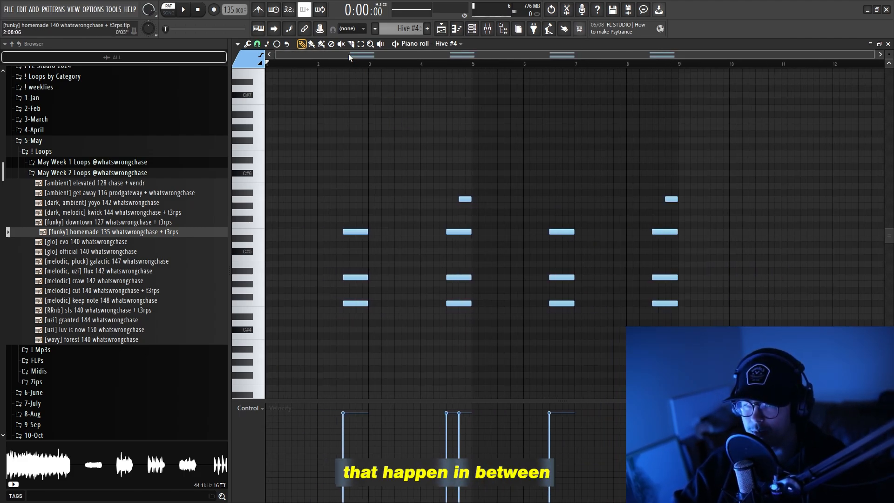
{"action": "left_click", "coordinate": [472, 30]}
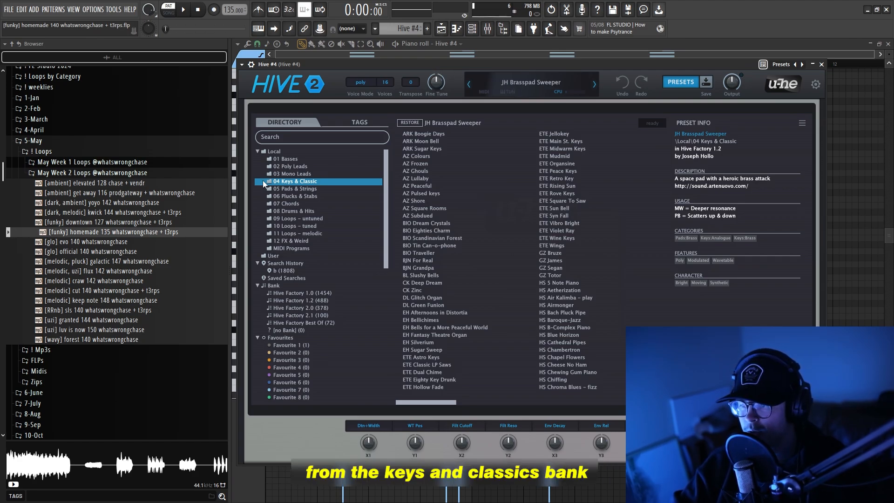
{"action": "left_click", "coordinate": [822, 65]}
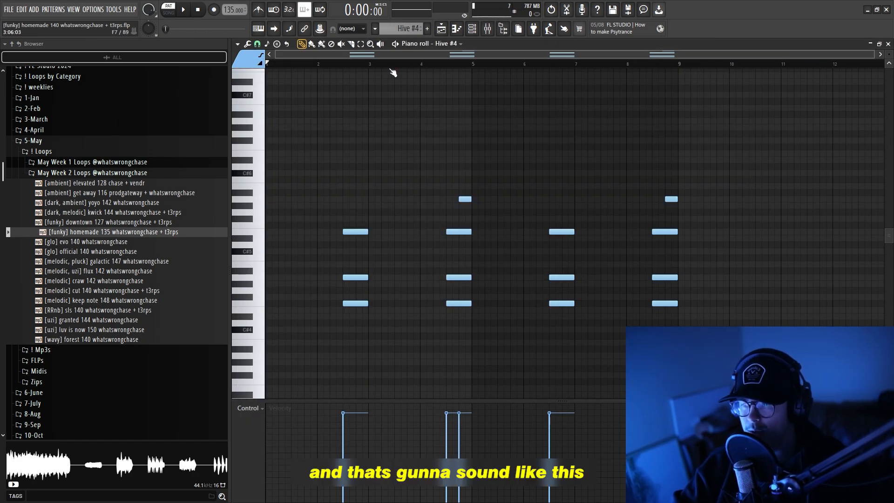
Play the Hive #4 pattern and view the effects on its mixer insert.
{"action": "key", "text": "space"}
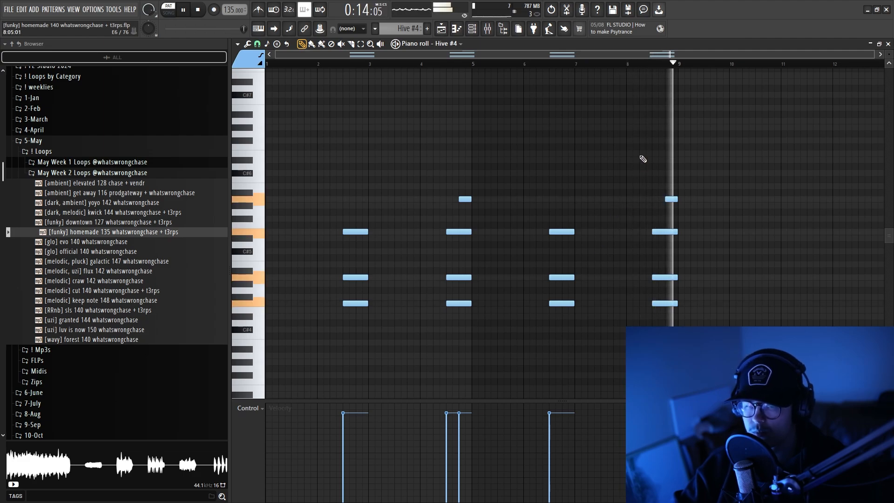
{"action": "left_click", "coordinate": [495, 30]}
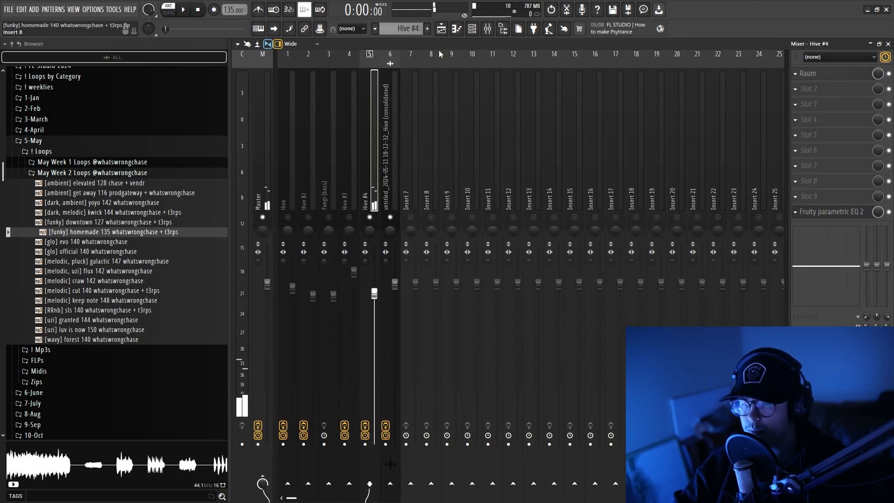
Return to the playlist and look over the full arrangement of the melody's audio clips.
{"action": "left_click", "coordinate": [441, 29]}
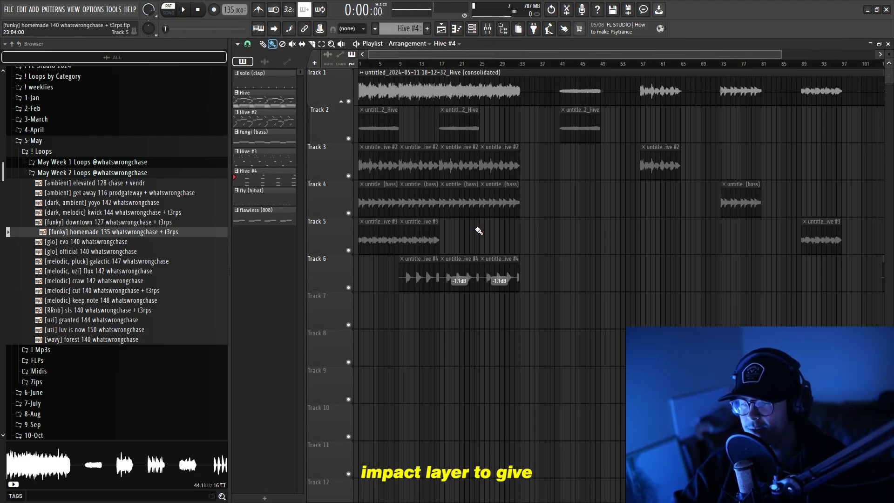
{"action": "scroll", "coordinate": [370, 272], "scroll_direction": "up", "scroll_amount": 3}
{"action": "scroll", "coordinate": [371, 271], "scroll_direction": "down", "scroll_amount": 3}
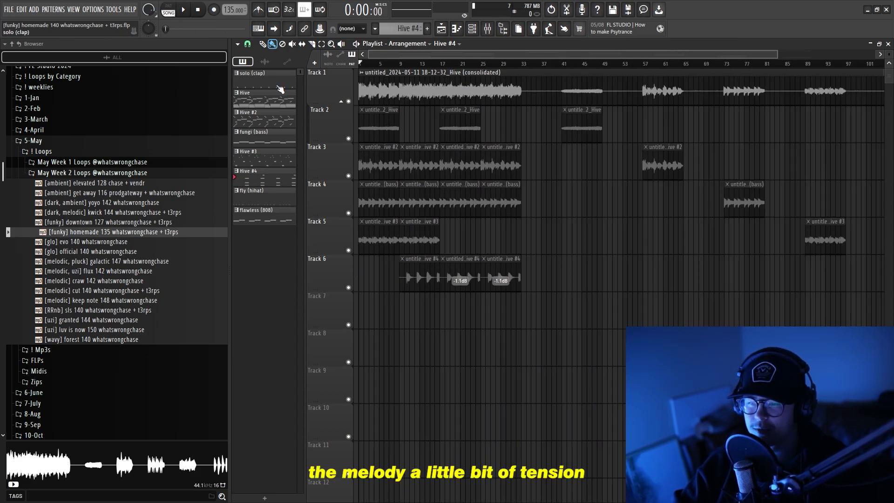
{"action": "scroll", "coordinate": [419, 306], "scroll_direction": "down", "scroll_amount": 1}
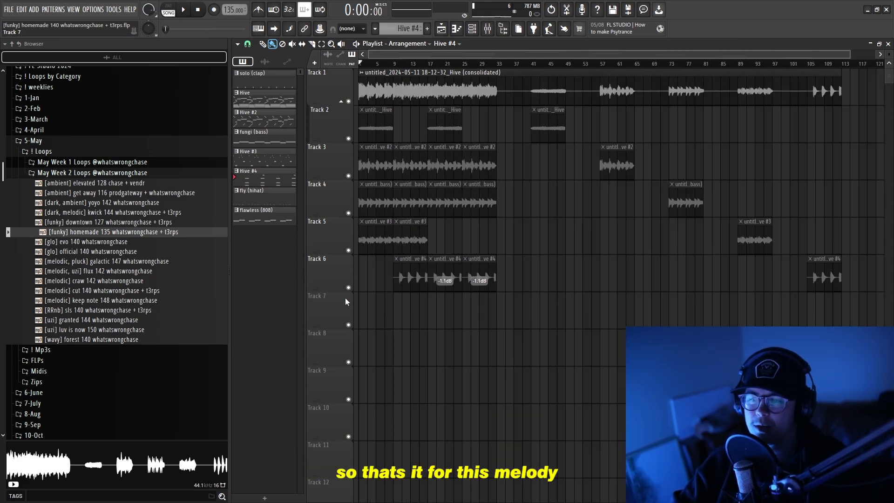
{"action": "scroll", "coordinate": [379, 299], "scroll_direction": "down", "scroll_amount": 2}
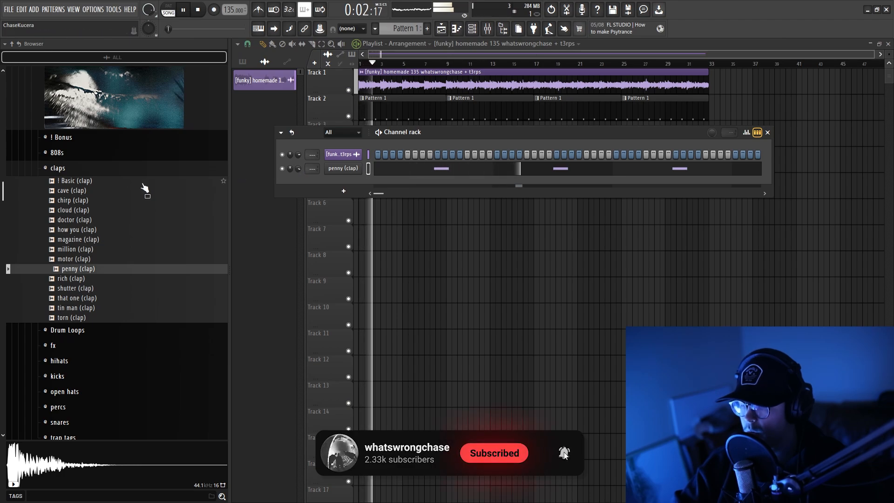
Audition samples from the kit's hihats folder and add space (hihat) as a new channel in the channel rack.
{"action": "left_click", "coordinate": [57, 168]}
{"action": "left_click", "coordinate": [59, 214]}
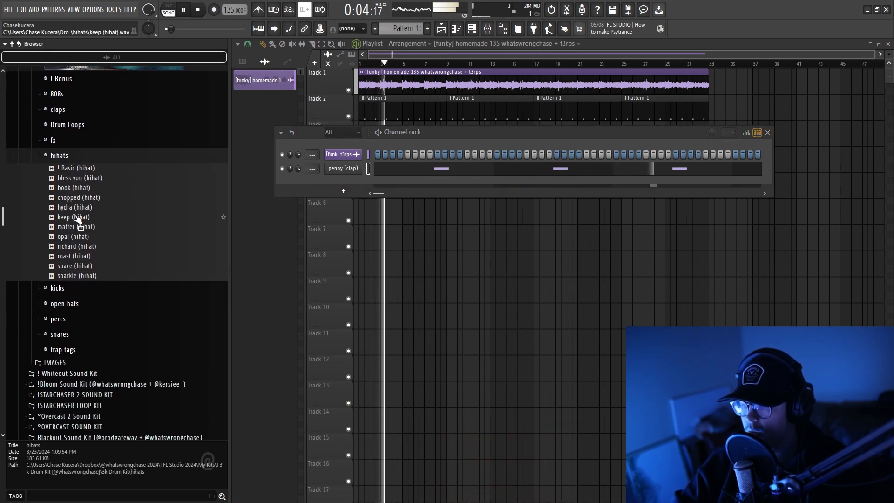
{"action": "left_click", "coordinate": [78, 218]}
{"action": "left_click", "coordinate": [72, 228]}
{"action": "left_click", "coordinate": [71, 237]}
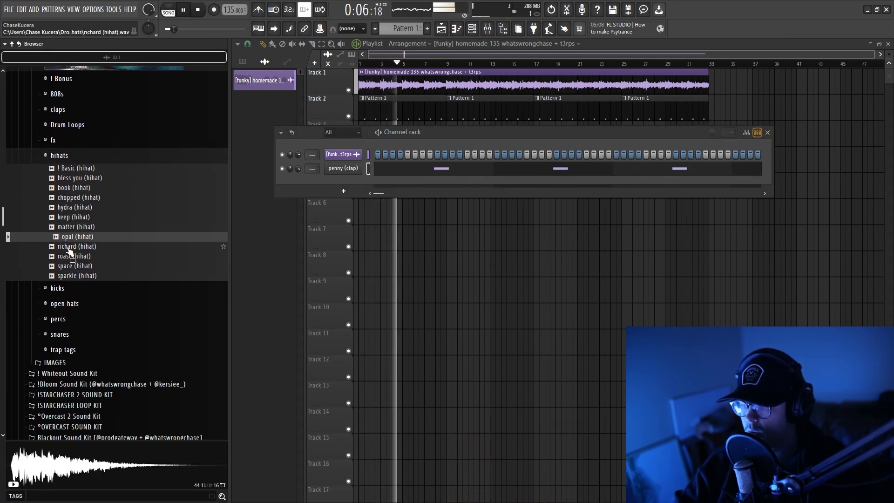
{"action": "left_click", "coordinate": [69, 249]}
{"action": "left_click", "coordinate": [70, 257]}
{"action": "left_click", "coordinate": [69, 267]}
{"action": "left_click", "coordinate": [68, 276]}
{"action": "left_click_drag", "start_coordinate": [79, 257], "coordinate": [303, 182]}
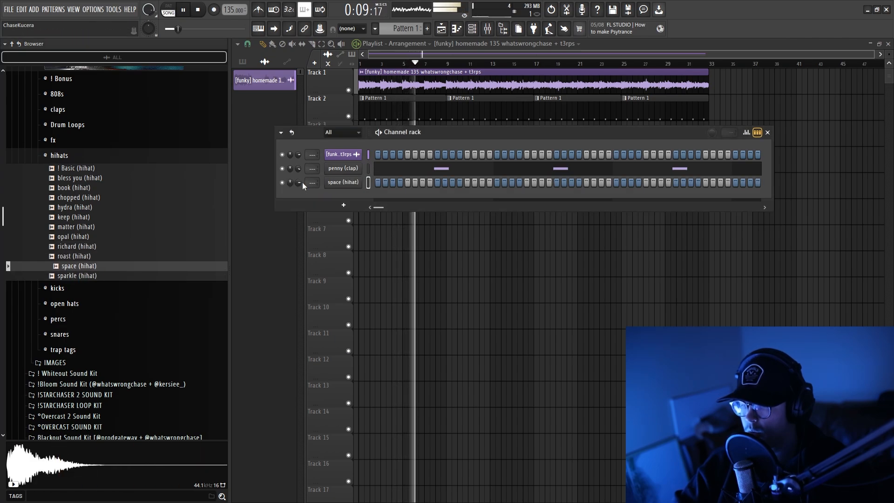
Program the space (hihat) channel with hits on steps 1, 7, 13, 19 and 21 while the beat plays.
{"action": "left_click", "coordinate": [377, 183]}
{"action": "key", "text": "space"}
{"action": "key", "text": "space"}
{"action": "left_click", "coordinate": [467, 183]}
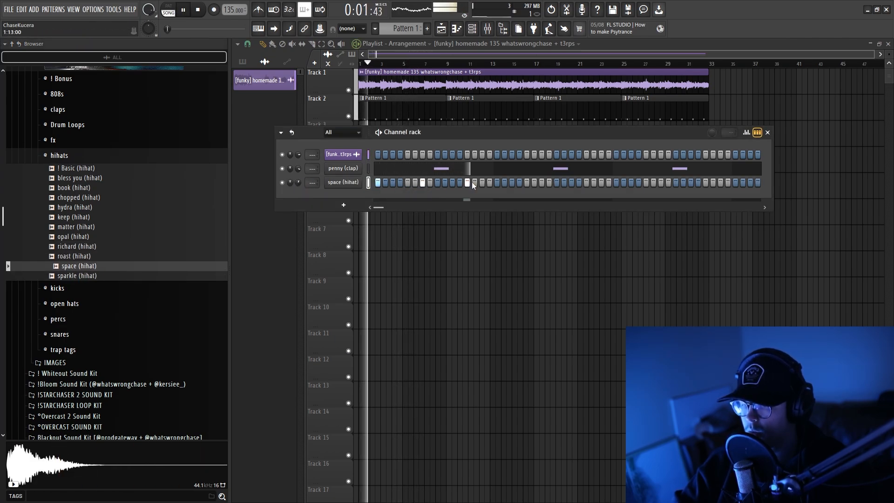
{"action": "left_click", "coordinate": [527, 182]}
{"action": "left_click", "coordinate": [519, 182]}
{"action": "left_click", "coordinate": [512, 183]}
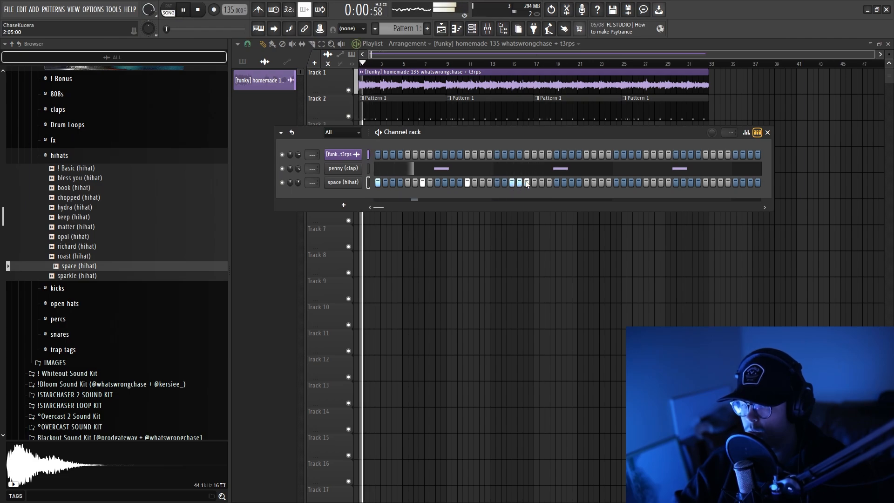
{"action": "right_click", "coordinate": [519, 182]}
Repeat the space (hihat) pattern in the piano roll to fill eight bars, and bring back the channel rack.
{"action": "right_click", "coordinate": [359, 182]}
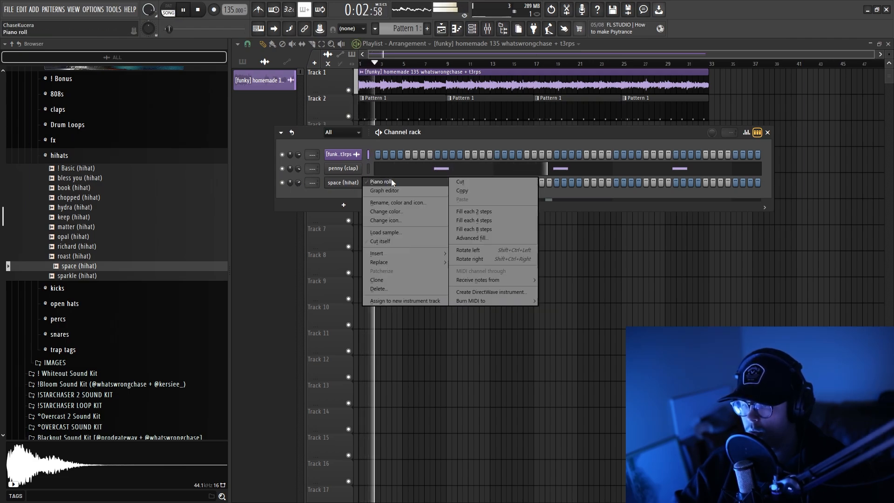
{"action": "left_click", "coordinate": [392, 178]}
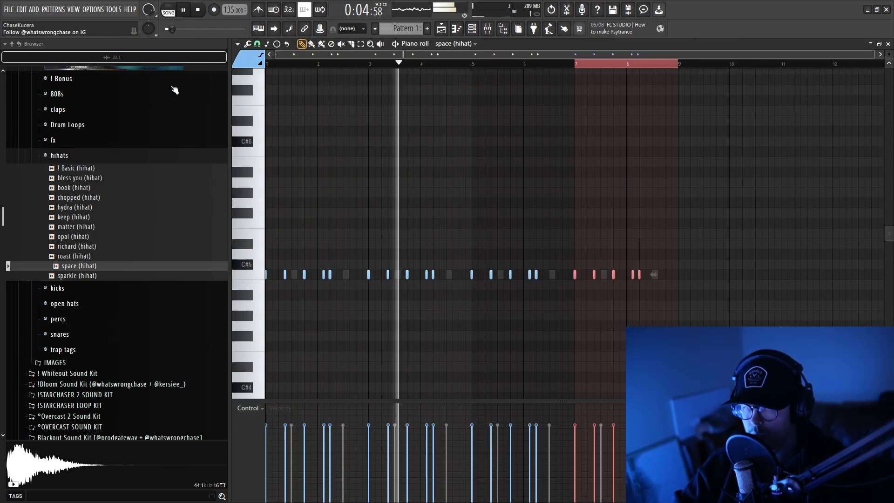
{"action": "scroll", "coordinate": [517, 89], "scroll_direction": "up", "scroll_amount": 2}
{"action": "scroll", "coordinate": [517, 89], "scroll_direction": "down", "scroll_amount": 2}
{"action": "key", "text": "F6"}
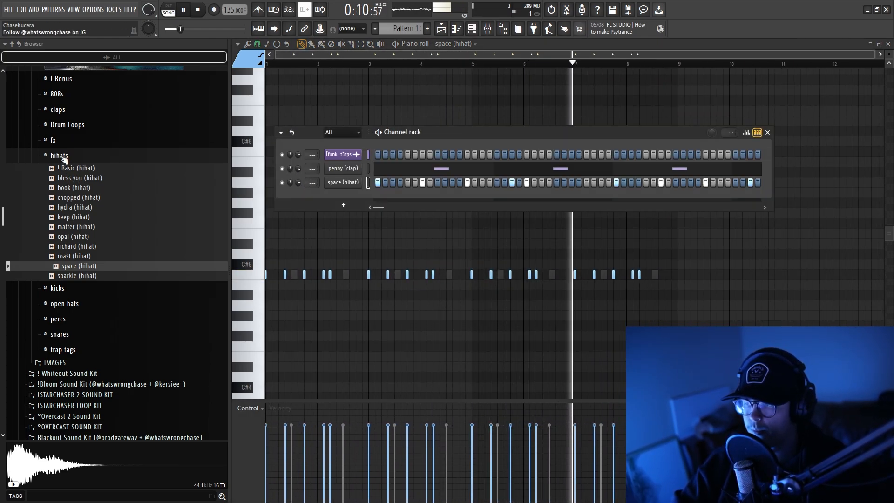
Audition samples from the claps folder and replace the penny (clap) sample with doctor (clap).
{"action": "left_click", "coordinate": [75, 168]}
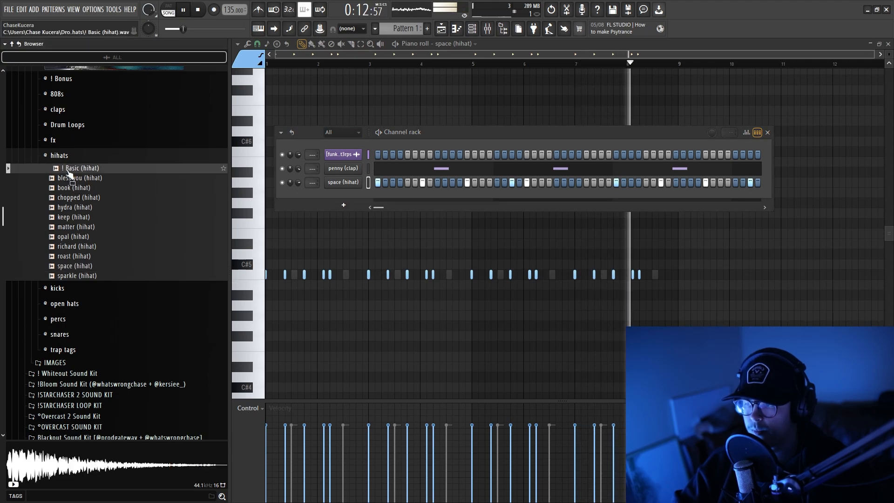
{"action": "left_click", "coordinate": [126, 159]}
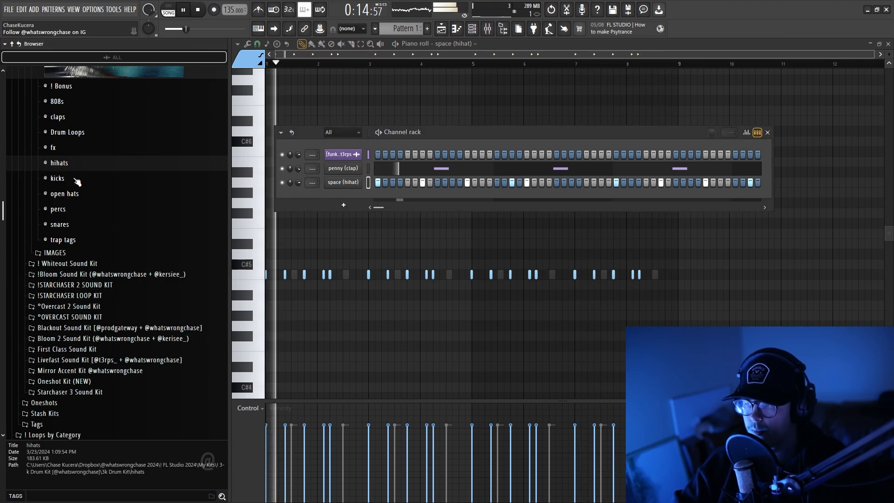
{"action": "scroll", "coordinate": [60, 170], "scroll_direction": "up", "scroll_amount": 2}
{"action": "left_click", "coordinate": [58, 169]}
{"action": "left_click", "coordinate": [74, 191]}
{"action": "left_click", "coordinate": [77, 201]}
{"action": "key", "text": "space"}
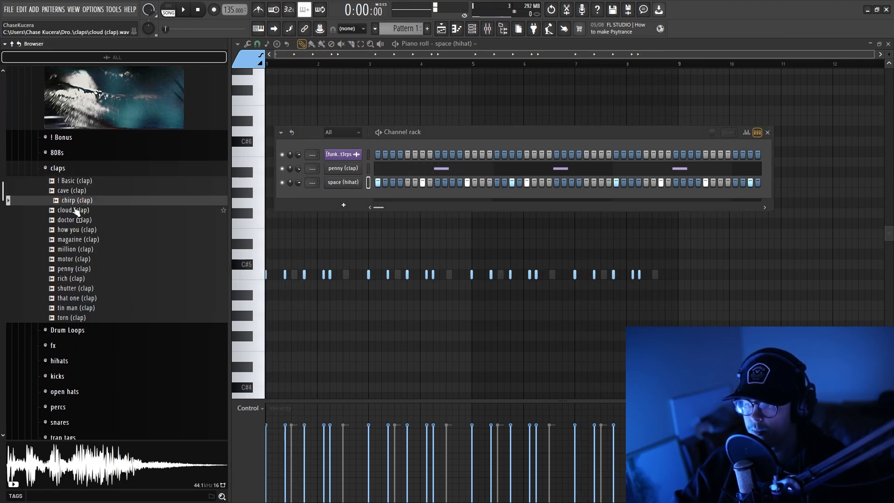
{"action": "left_click", "coordinate": [75, 210]}
{"action": "left_click", "coordinate": [73, 220]}
{"action": "left_click", "coordinate": [71, 230]}
{"action": "left_click_drag", "start_coordinate": [73, 220], "coordinate": [390, 174]}
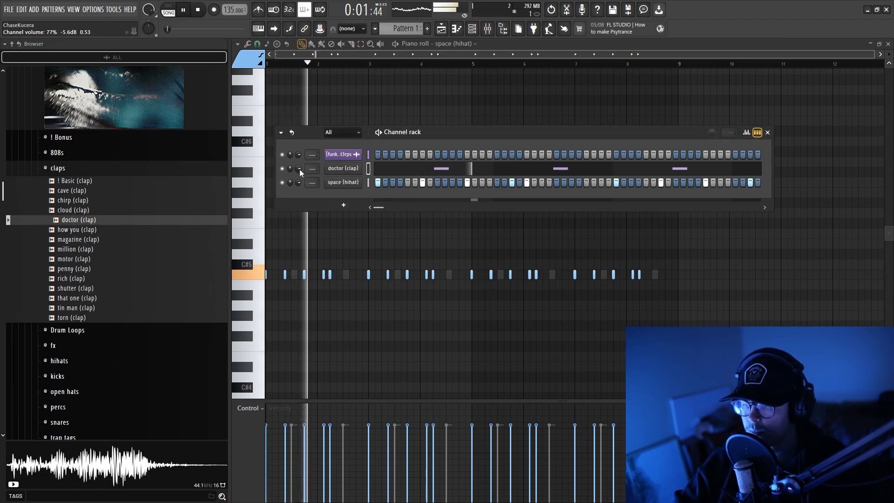
Audition samples from the snares folder and add figure (snare) as a new channel below the hi-hat.
{"action": "left_click", "coordinate": [99, 171]}
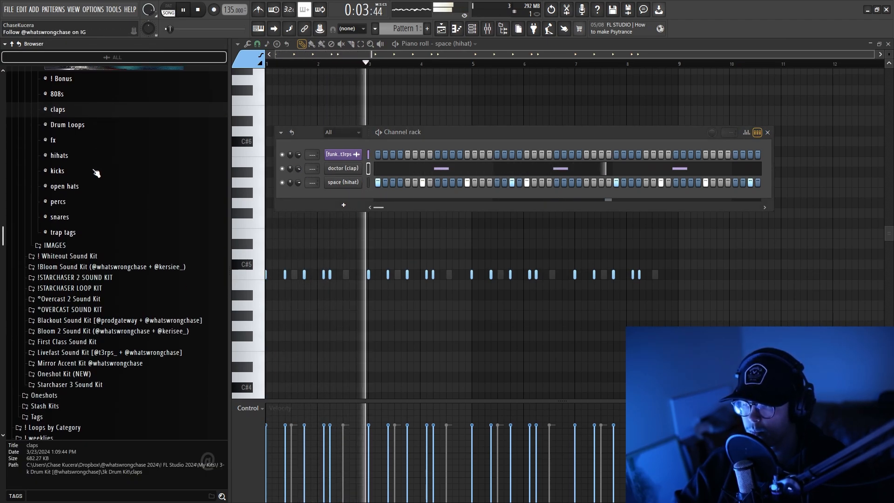
{"action": "left_click", "coordinate": [59, 218]}
{"action": "left_click", "coordinate": [85, 239]}
{"action": "left_click", "coordinate": [78, 232]}
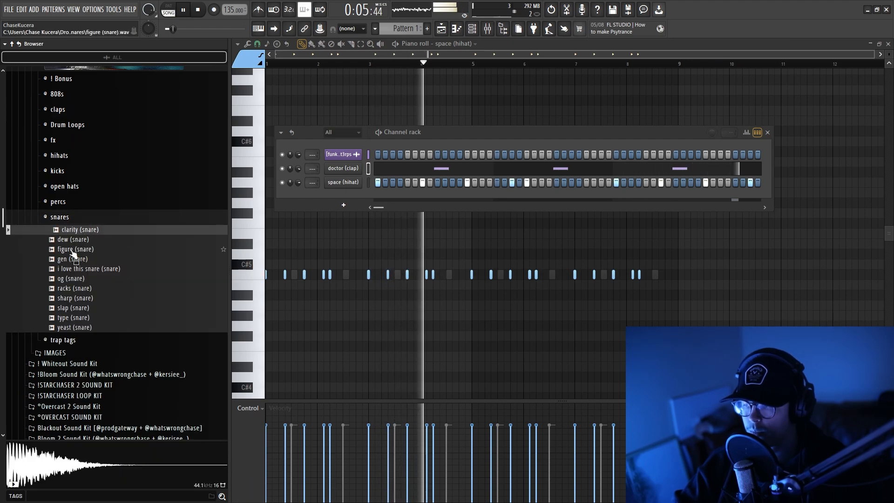
{"action": "left_click", "coordinate": [72, 251]}
{"action": "left_click", "coordinate": [68, 259]}
{"action": "left_click", "coordinate": [66, 251]}
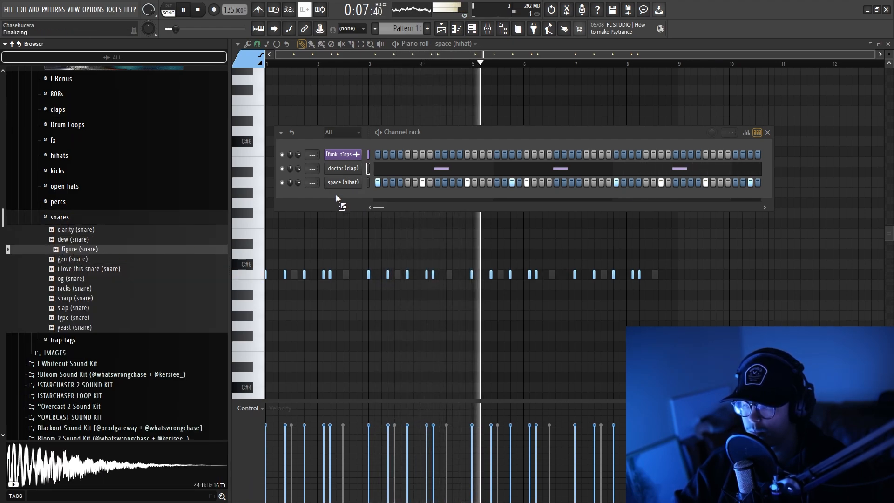
{"action": "left_click_drag", "start_coordinate": [336, 195], "coordinate": [337, 194]}
Place two C5 notes for figure (snare) in the piano roll, at the start of bar 2 and just before bar 3.
{"action": "right_click", "coordinate": [359, 194]}
{"action": "left_click", "coordinate": [372, 197]}
{"action": "key", "text": "space"}
{"action": "scroll", "coordinate": [300, 217], "scroll_direction": "down", "scroll_amount": 2}
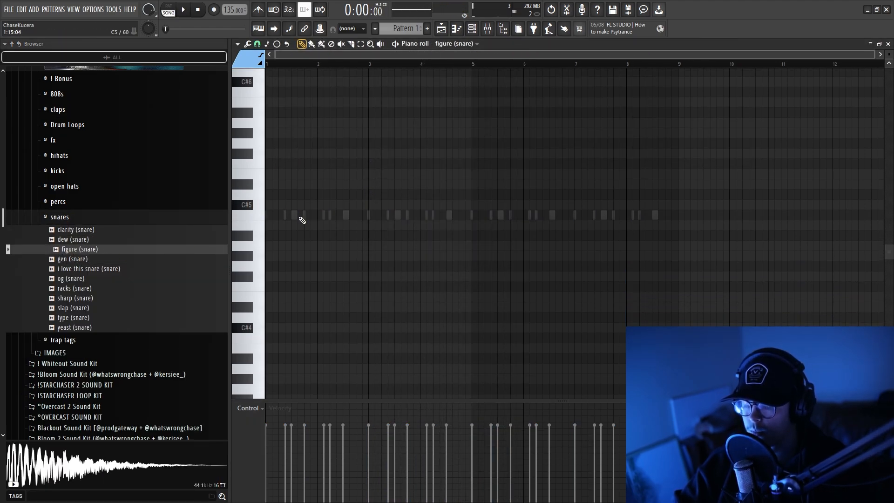
{"action": "scroll", "coordinate": [302, 220], "scroll_direction": "up", "scroll_amount": 3}
{"action": "key", "text": "space"}
{"action": "left_click", "coordinate": [345, 212]}
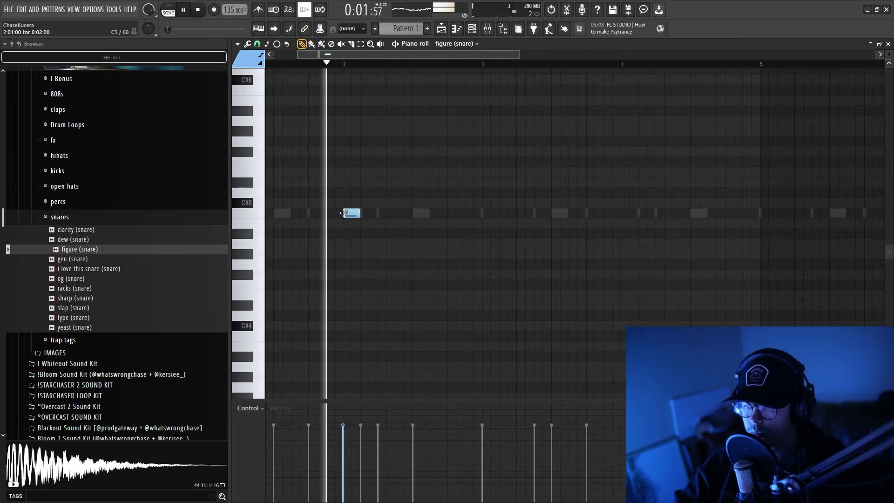
{"action": "left_click", "coordinate": [466, 213]}
{"action": "scroll", "coordinate": [456, 205], "scroll_direction": "down", "scroll_amount": 2}
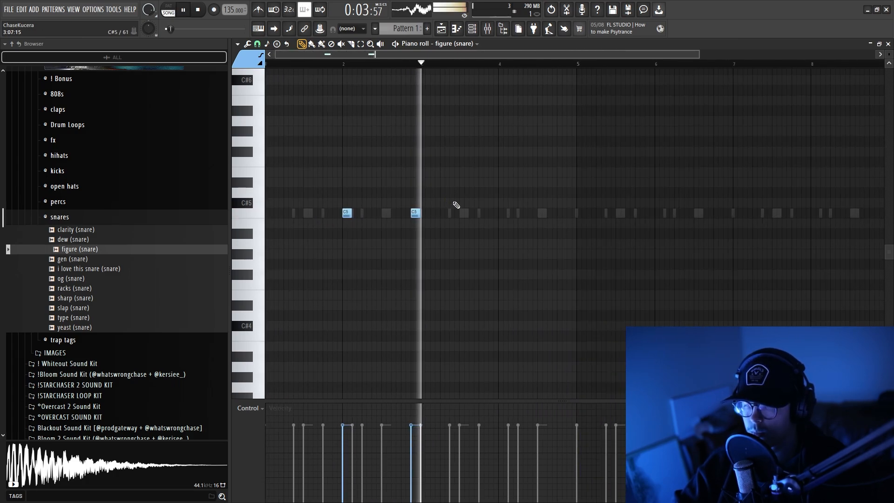
Duplicate the two snare notes three times to fill eight bars and clear the selection.
{"action": "key", "text": "ctrl+a"}
{"action": "key", "text": "ctrl+b"}
{"action": "key", "text": "ctrl+b"}
{"action": "key", "text": "ctrl+b"}
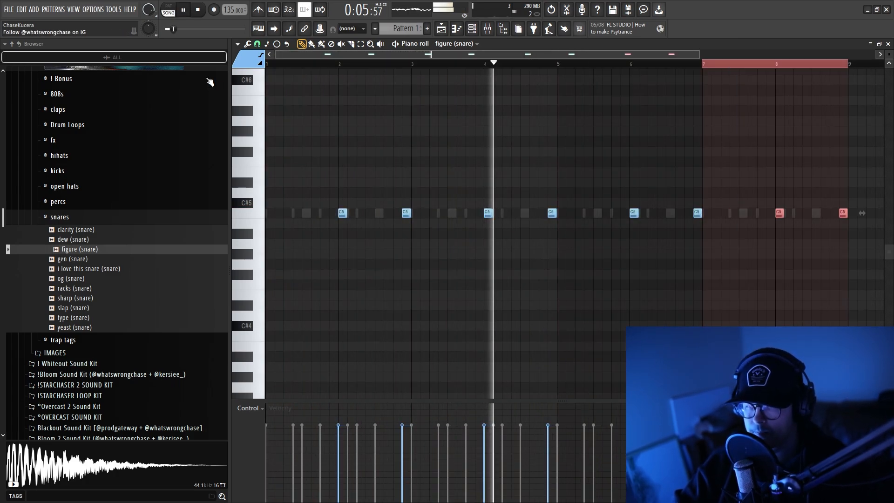
{"action": "scroll", "coordinate": [592, 140], "scroll_direction": "down", "scroll_amount": 2}
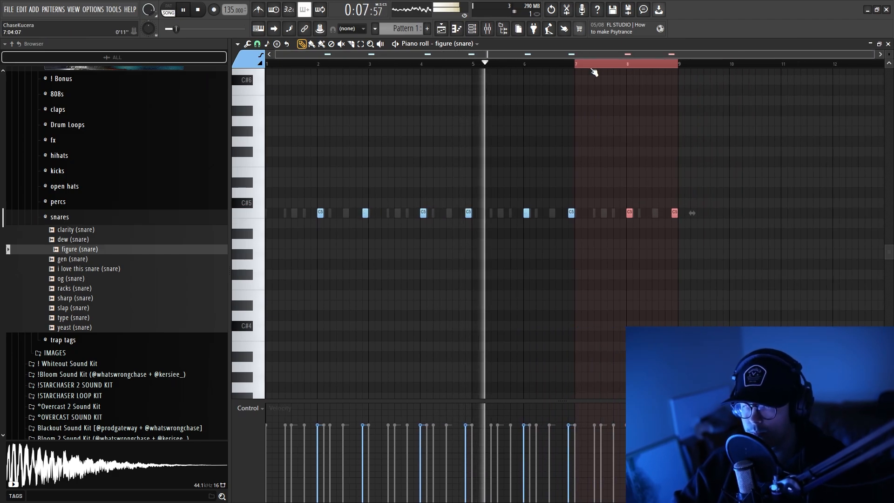
{"action": "key", "text": "ctrl+a"}
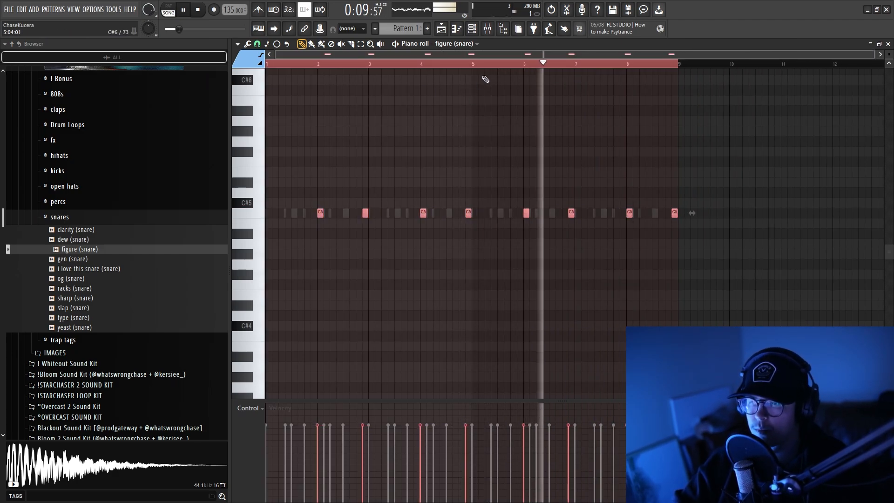
{"action": "key", "text": "ctrl+d"}
{"action": "scroll", "coordinate": [473, 84], "scroll_direction": "up", "scroll_amount": 2}
{"action": "scroll", "coordinate": [473, 84], "scroll_direction": "down", "scroll_amount": 2}
Add simple (open hat) from the open hats folder as a new channel below figure (snare).
{"action": "key", "text": "F6"}
{"action": "left_click", "coordinate": [60, 217]}
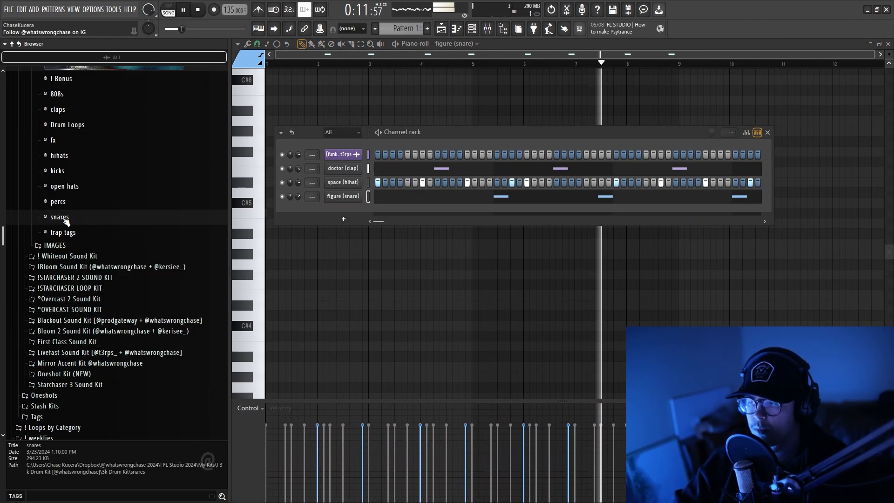
{"action": "left_click", "coordinate": [64, 186]}
{"action": "left_click", "coordinate": [74, 238]}
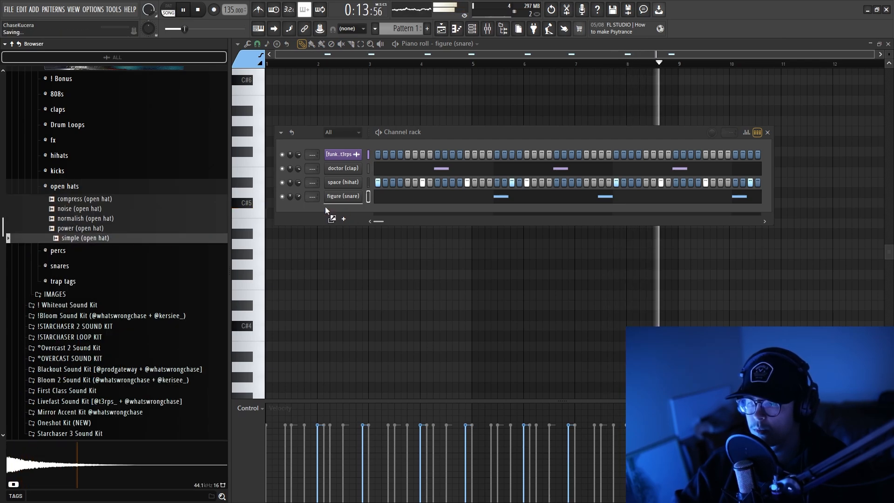
{"action": "left_click_drag", "start_coordinate": [326, 211], "coordinate": [328, 210]}
Place an open hat hit on the first step and duplicate the first four bars to bar 5.
{"action": "left_click", "coordinate": [378, 210]}
{"action": "right_click", "coordinate": [354, 210]}
{"action": "left_click", "coordinate": [385, 210]}
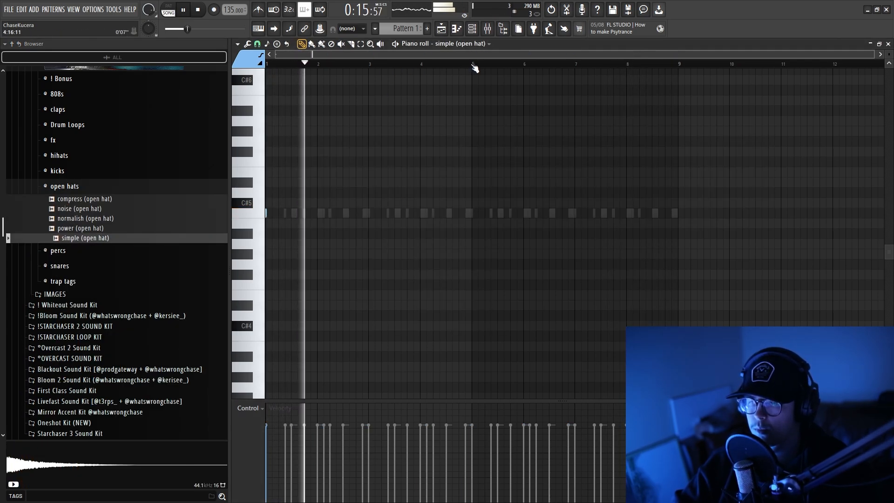
{"action": "left_click_drag", "start_coordinate": [474, 65], "coordinate": [147, 68]}
{"action": "key", "text": "ctrl+b"}
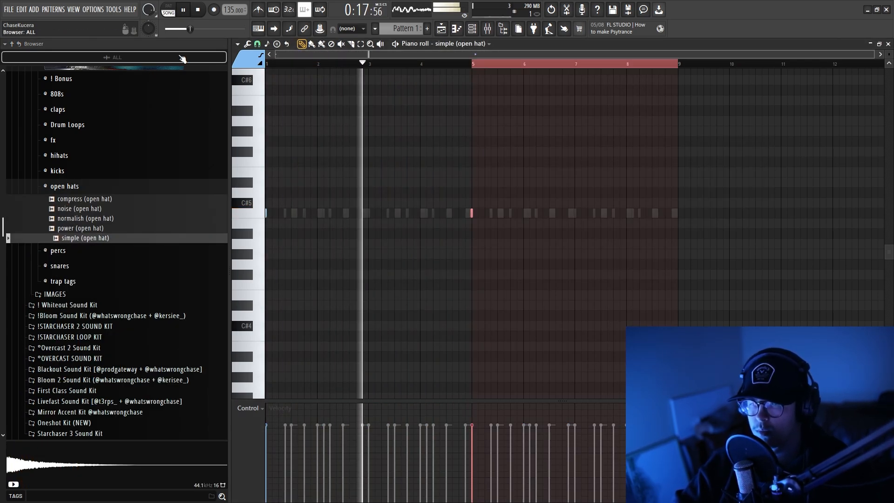
{"action": "left_click", "coordinate": [475, 92]}
Audition samples from the snares folder and add og (snare) as a new channel below the open hat.
{"action": "left_click", "coordinate": [442, 29]}
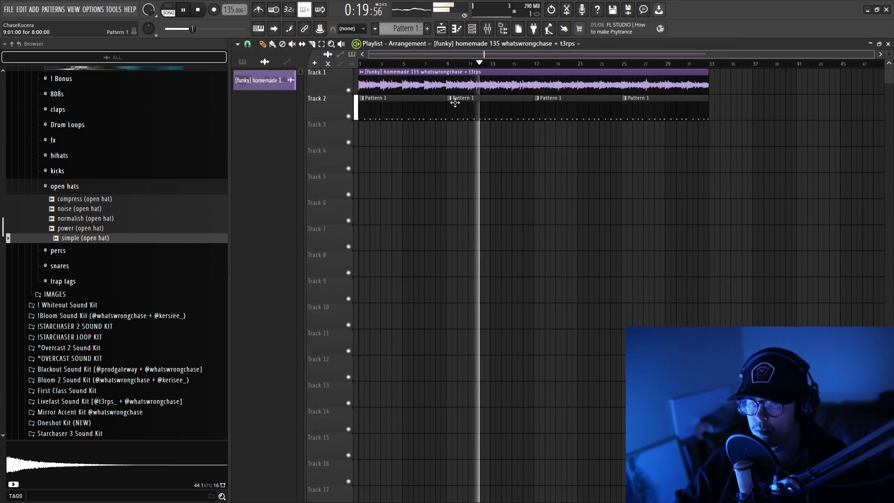
{"action": "left_click", "coordinate": [468, 32]}
{"action": "left_click", "coordinate": [59, 186]}
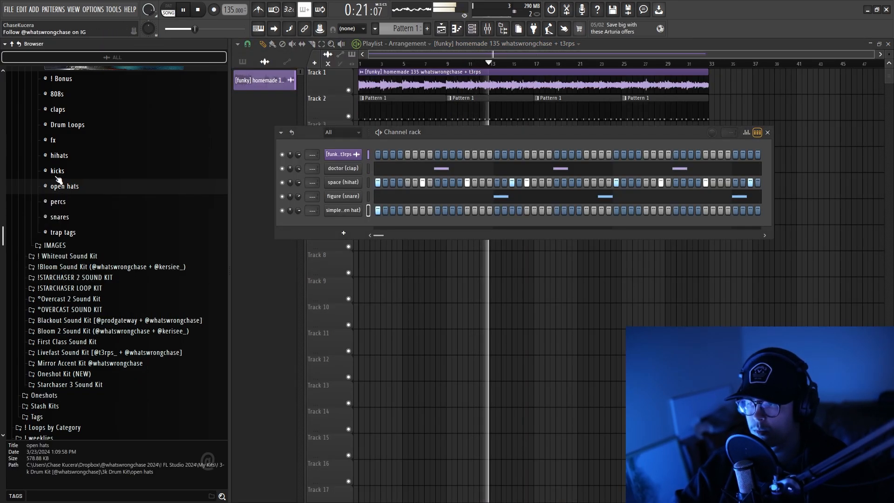
{"action": "left_click", "coordinate": [63, 218]}
{"action": "left_click", "coordinate": [75, 289]}
{"action": "left_click", "coordinate": [71, 301]}
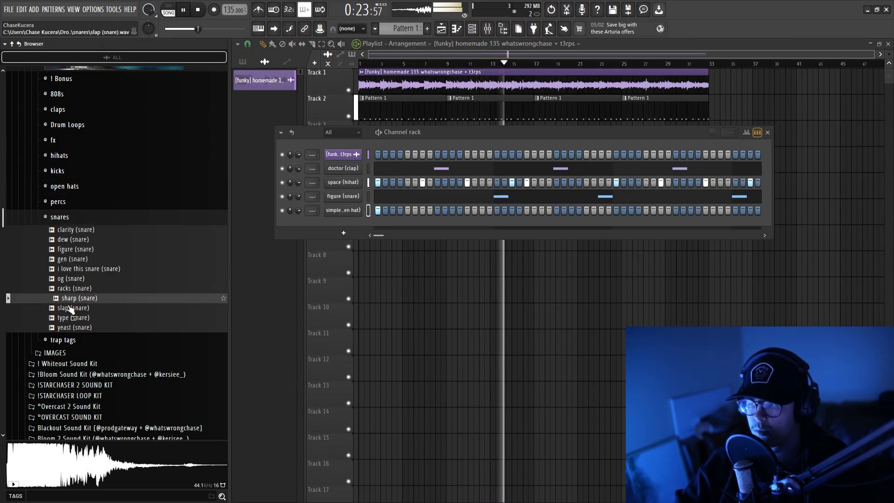
{"action": "left_click", "coordinate": [70, 309]}
{"action": "left_click", "coordinate": [68, 318]}
{"action": "left_click", "coordinate": [78, 240]}
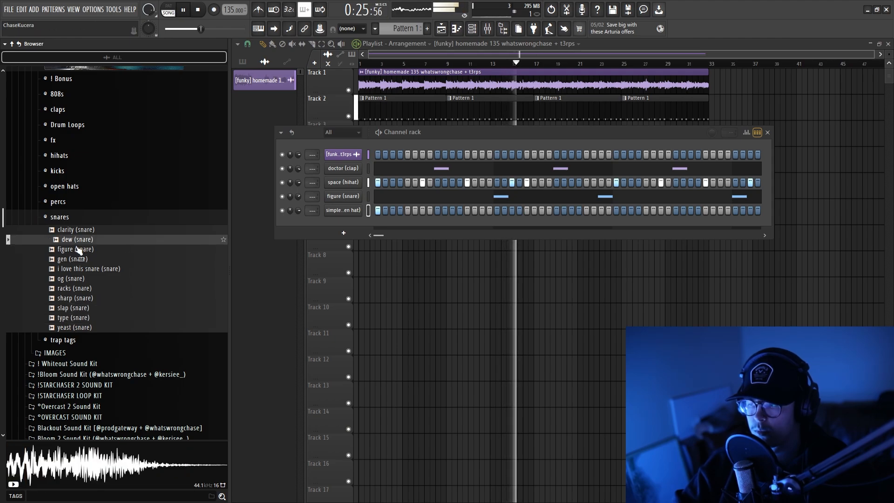
{"action": "left_click", "coordinate": [75, 250]}
{"action": "left_click", "coordinate": [74, 260]}
{"action": "left_click", "coordinate": [72, 270]}
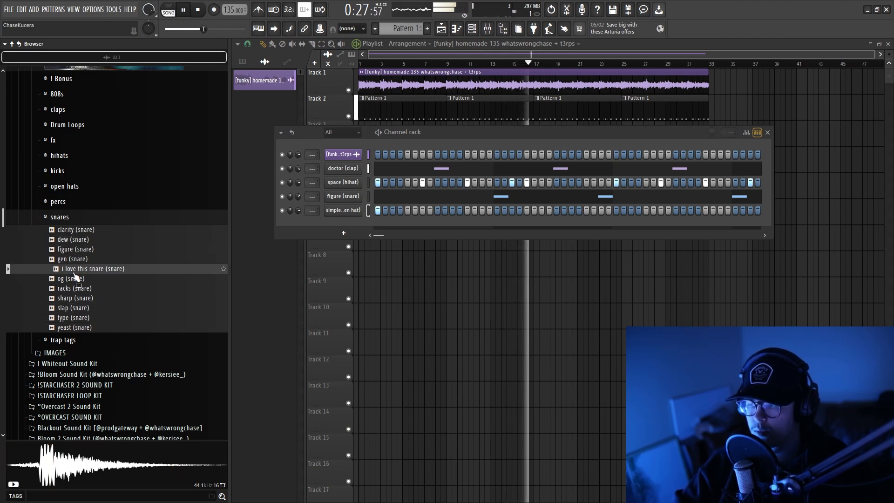
{"action": "left_click", "coordinate": [72, 279]}
{"action": "left_click_drag", "start_coordinate": [354, 235], "coordinate": [347, 232]}
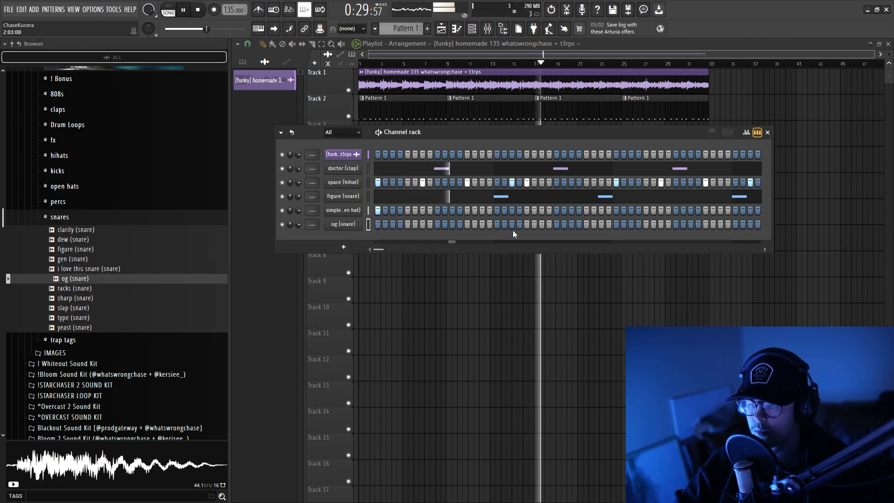
Place an og (snare) hit on the third step of bar 3 and repeat it at the same spot in bar 7.
{"action": "left_click", "coordinate": [631, 225]}
{"action": "left_click", "coordinate": [639, 225]}
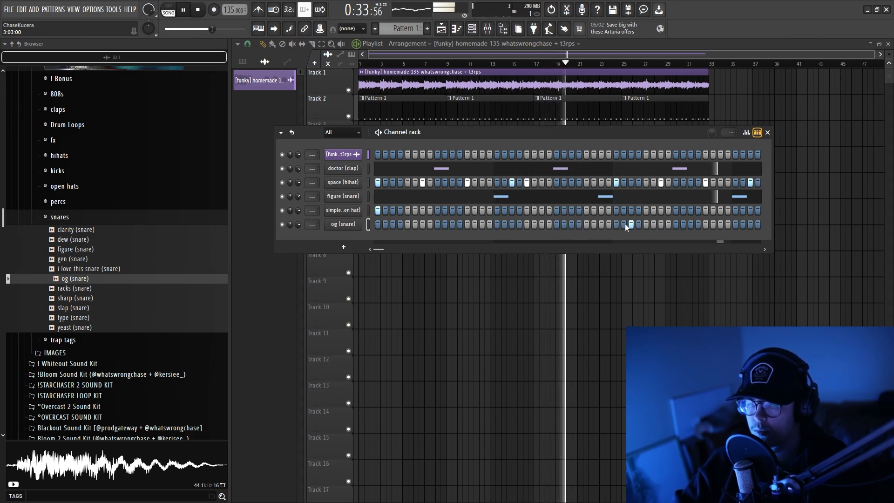
{"action": "right_click", "coordinate": [355, 222]}
{"action": "left_click", "coordinate": [373, 224]}
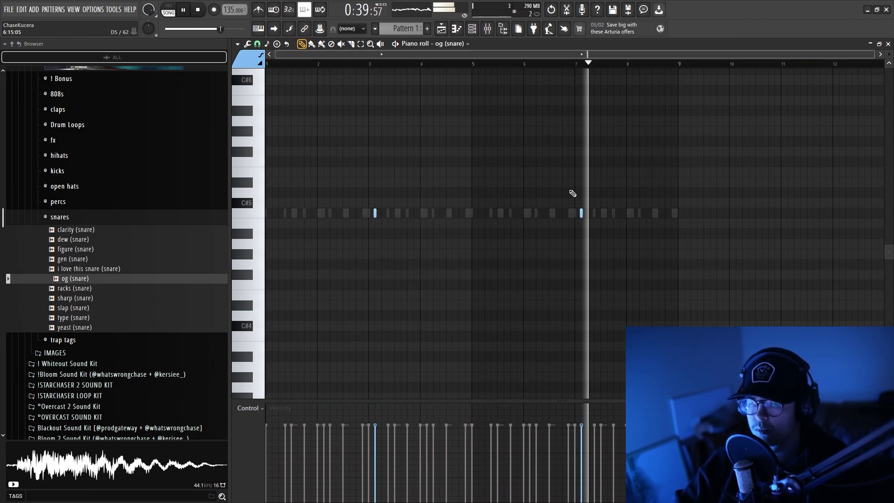
Lengthen the soda (808) E5 note at bar 1 to three beats and add an equally long F5 note right after it.
{"action": "scroll", "coordinate": [629, 215], "scroll_direction": "up", "scroll_amount": 4}
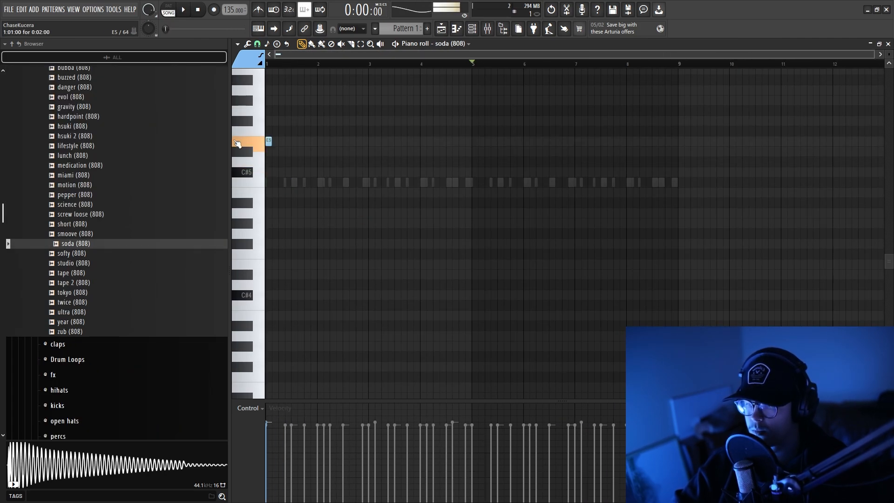
{"action": "scroll", "coordinate": [291, 279], "scroll_direction": "up", "scroll_amount": 5}
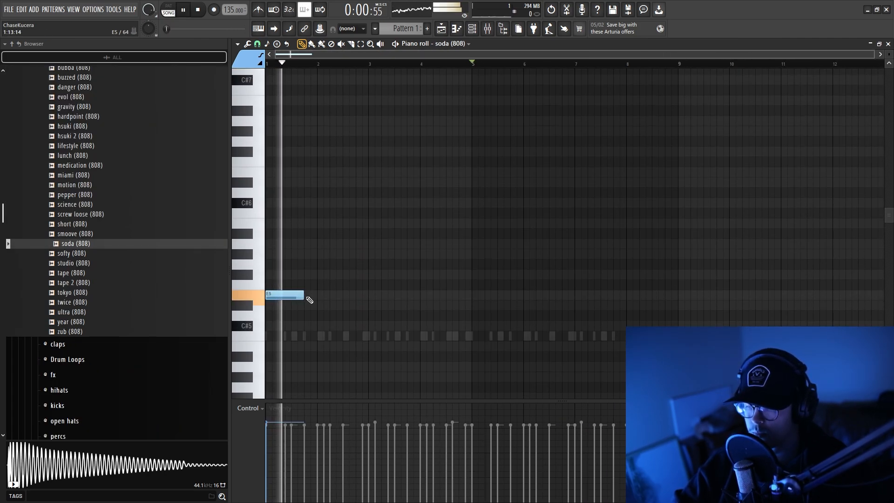
{"action": "left_click", "coordinate": [309, 285]}
Enable the volume envelope in the soda (808) channel settings and close them.
{"action": "key", "text": "F6"}
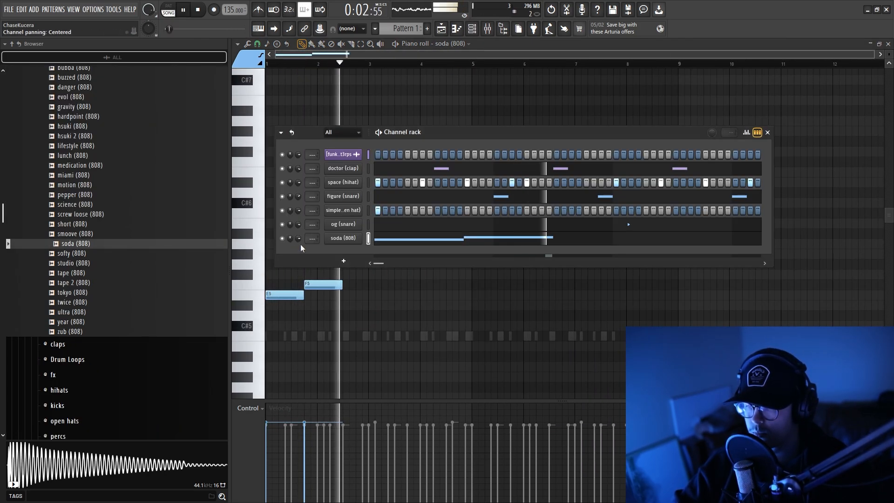
{"action": "left_click", "coordinate": [344, 238]}
{"action": "left_click", "coordinate": [341, 177]}
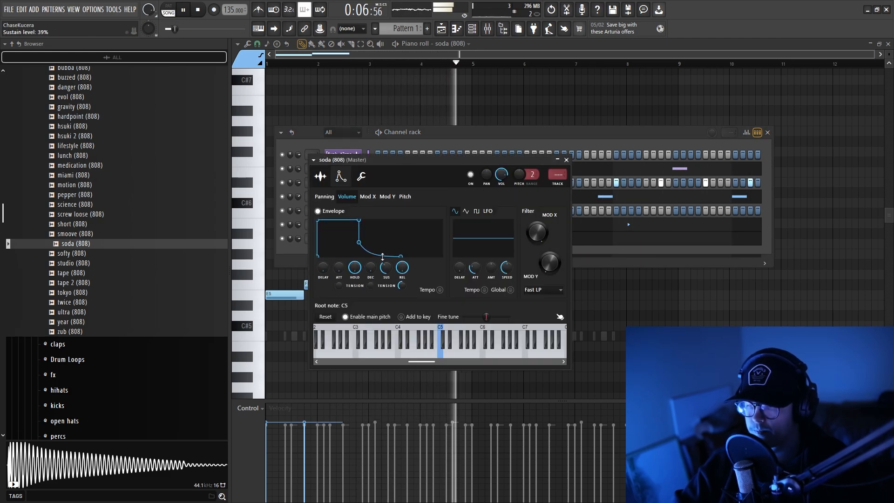
{"action": "left_click", "coordinate": [566, 160]}
Duplicate the two soda (808) notes three times to fill eight bars and clear the selection.
{"action": "left_click", "coordinate": [390, 239]}
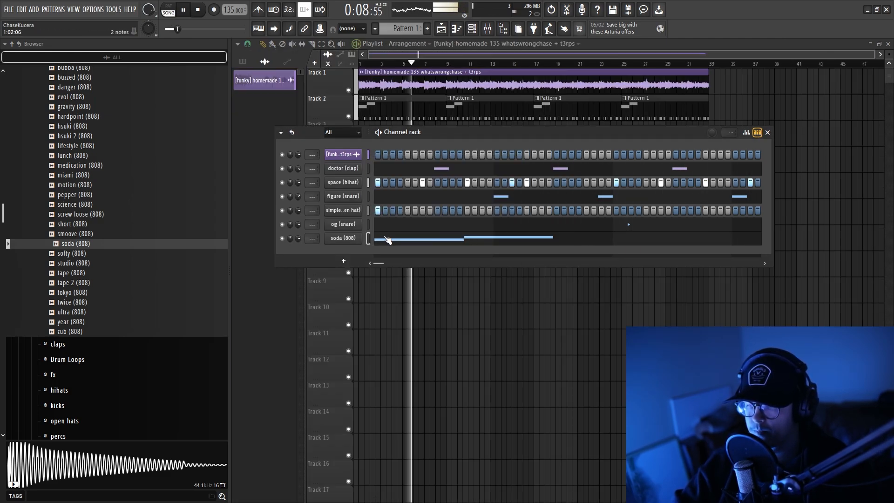
{"action": "left_click", "coordinate": [390, 238]}
{"action": "key", "text": "ctrl+a"}
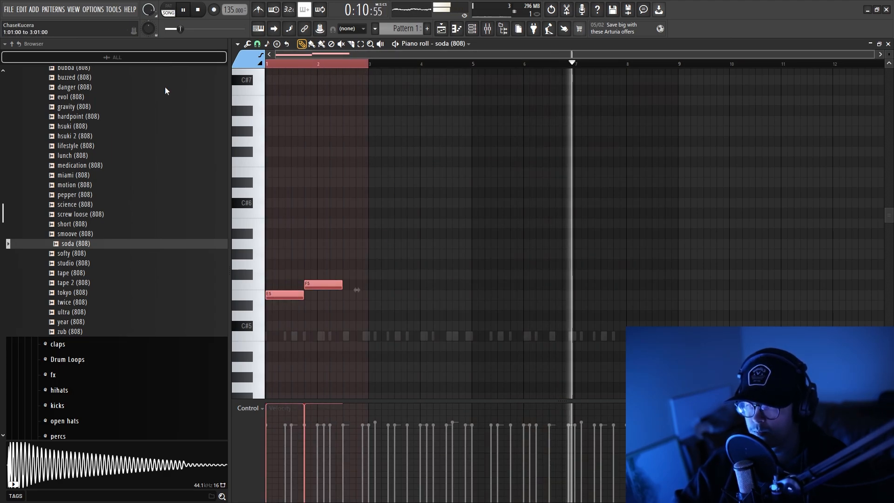
{"action": "key", "text": "ctrl+b"}
{"action": "key", "text": "ctrl+b"}
{"action": "key", "text": "ctrl+b"}
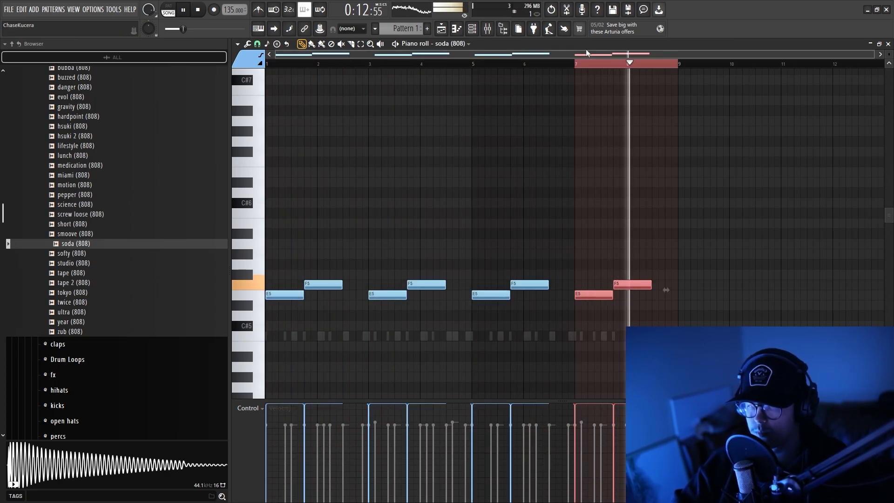
{"action": "key", "text": "ctrl+d"}
Slice the first two F5 notes of soda (808) at beat 2 of bars 2 and 4.
{"action": "scroll", "coordinate": [304, 239], "scroll_direction": "up", "scroll_amount": 3}
{"action": "key", "text": "c"}
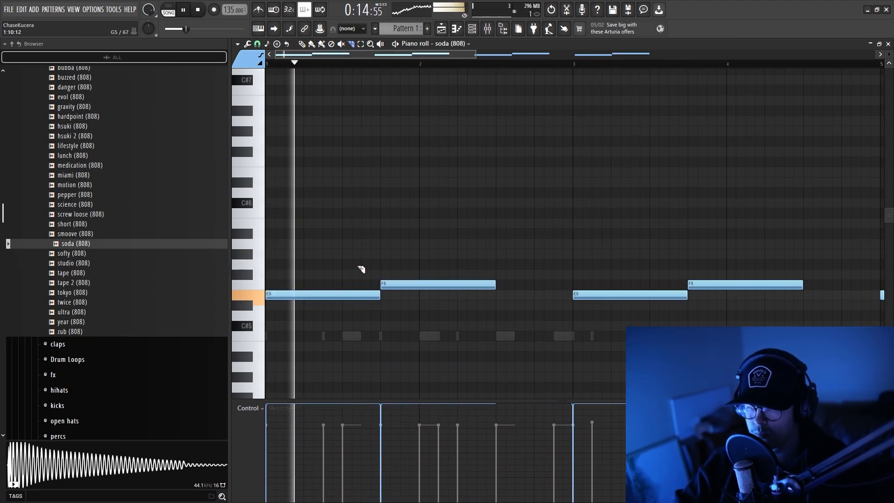
{"action": "mouse_move", "coordinate": [457, 257]}
{"action": "left_mouse_down"}
{"action": "mouse_move", "coordinate": [459, 325]}
{"action": "mouse_move", "coordinate": [463, 286]}
{"action": "left_mouse_up"}
{"action": "scroll", "coordinate": [439, 250], "scroll_direction": "down", "scroll_amount": 3}
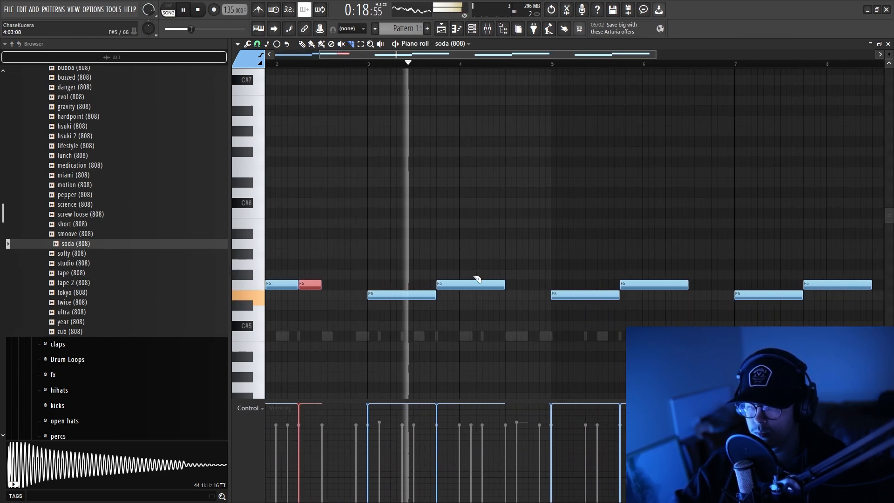
{"action": "left_click_drag", "start_coordinate": [479, 266], "coordinate": [482, 302]}
{"action": "scroll", "coordinate": [455, 276], "scroll_direction": "down", "scroll_amount": 3}
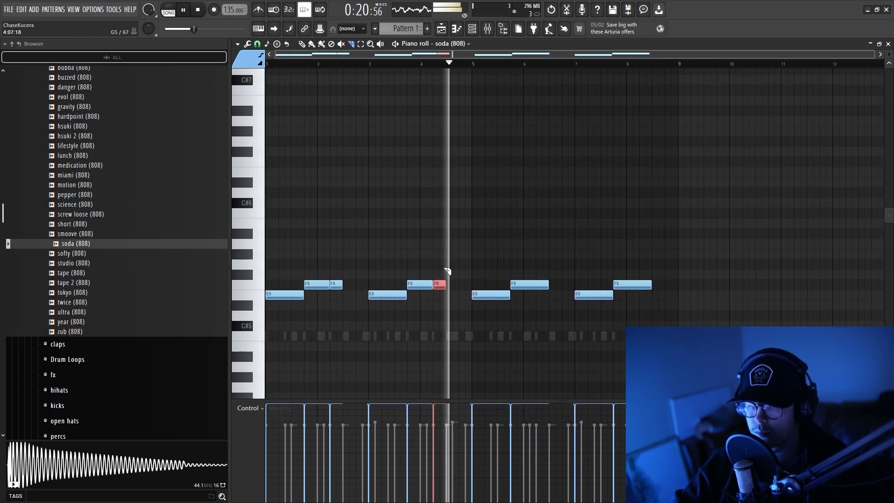
Slice the last two F5 notes at beat 2 of bars 6 and 8, with an extra cut half a beat earlier in bar 8.
{"action": "scroll", "coordinate": [495, 295], "scroll_direction": "up", "scroll_amount": 4}
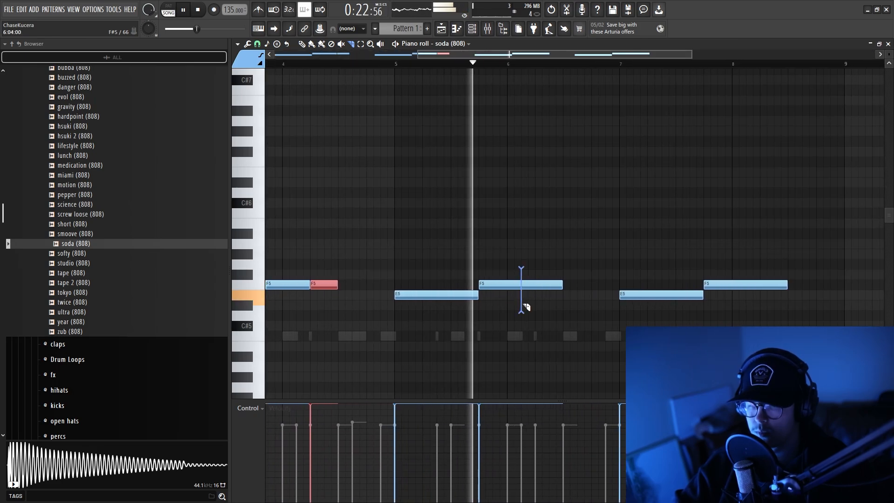
{"action": "left_click_drag", "start_coordinate": [524, 304], "coordinate": [536, 305]}
{"action": "scroll", "coordinate": [533, 303], "scroll_direction": "down", "scroll_amount": 3}
{"action": "scroll", "coordinate": [618, 297], "scroll_direction": "up", "scroll_amount": 3}
{"action": "left_click_drag", "start_coordinate": [654, 268], "coordinate": [651, 297]}
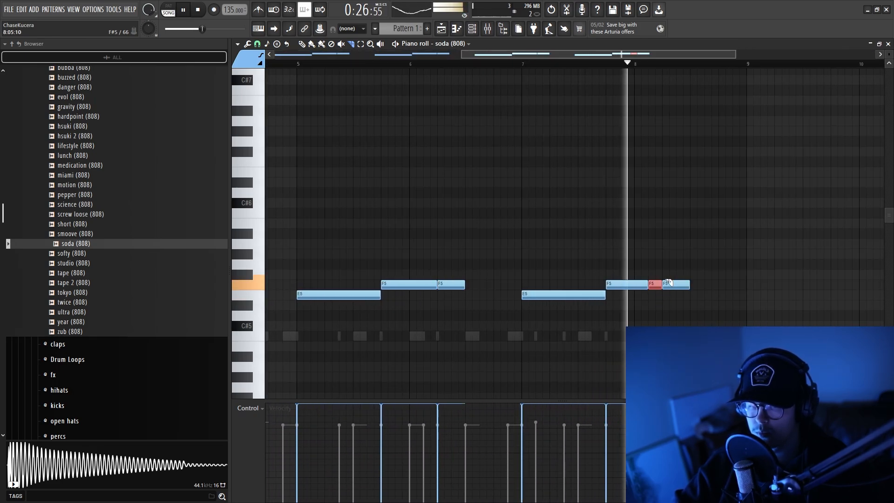
{"action": "scroll", "coordinate": [619, 253], "scroll_direction": "down", "scroll_amount": 4}
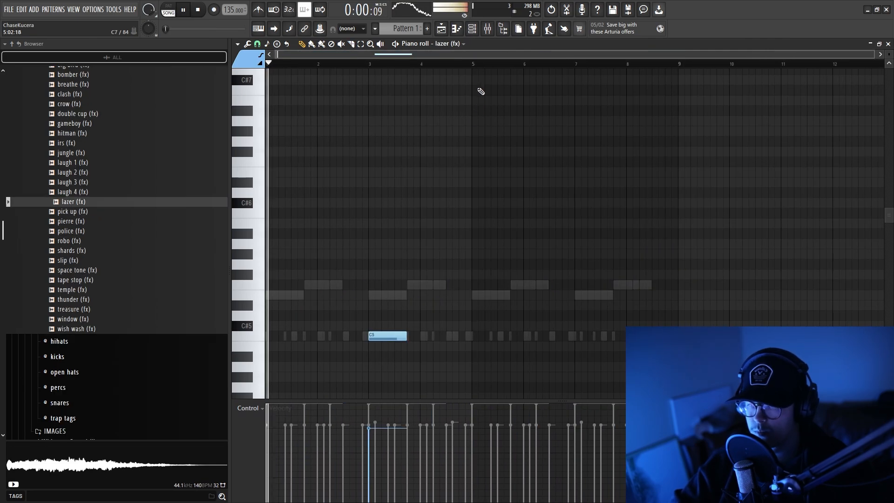
Duplicate the first four bars of lazer (fx) so its C5 note repeats at bar 7, and clear the selection.
{"action": "left_click_drag", "start_coordinate": [475, 65], "coordinate": [200, 80]}
{"action": "key", "text": "ctrl+b"}
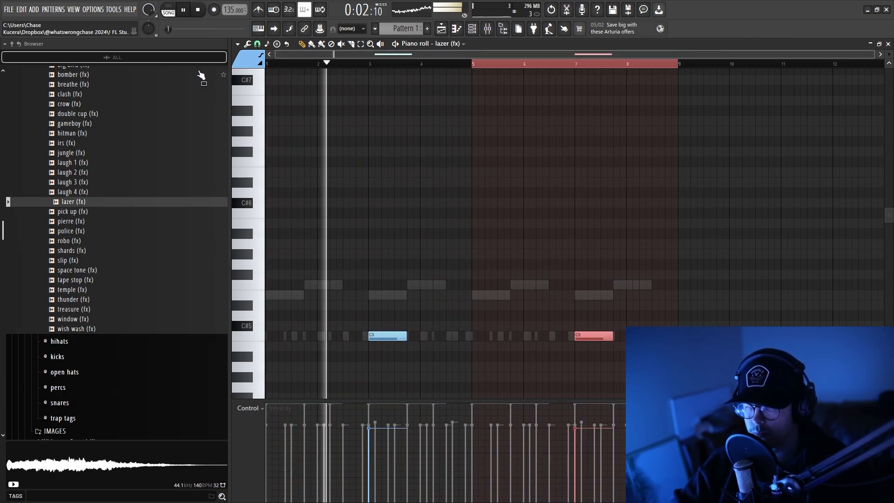
{"action": "left_click", "coordinate": [535, 66]}
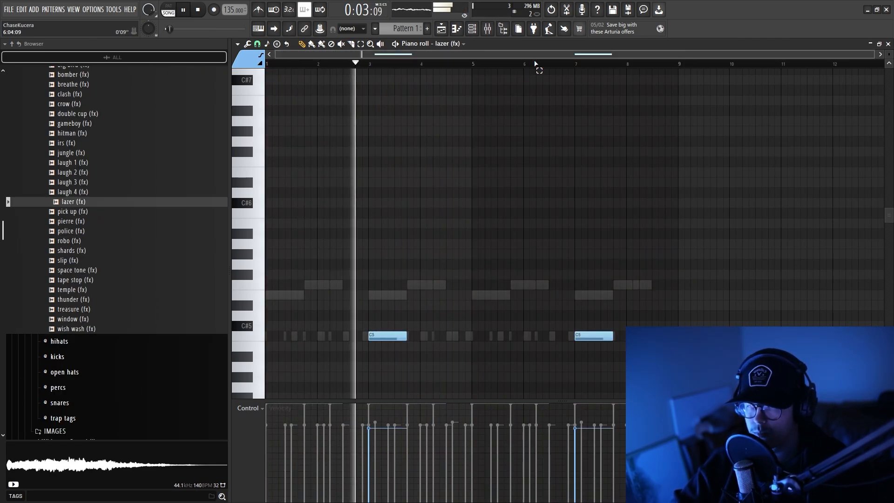
Audition the effect samples in the fx folder, from robo (fx) through wish wash (fx), for another sound.
{"action": "left_click", "coordinate": [481, 29]}
{"action": "left_click", "coordinate": [114, 241]}
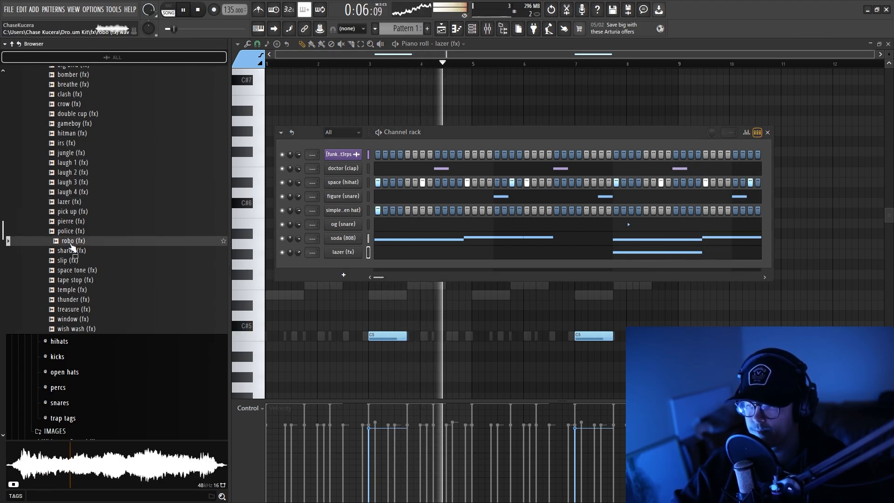
{"action": "left_click", "coordinate": [70, 251]}
{"action": "left_click", "coordinate": [68, 260]}
{"action": "left_click", "coordinate": [68, 270]}
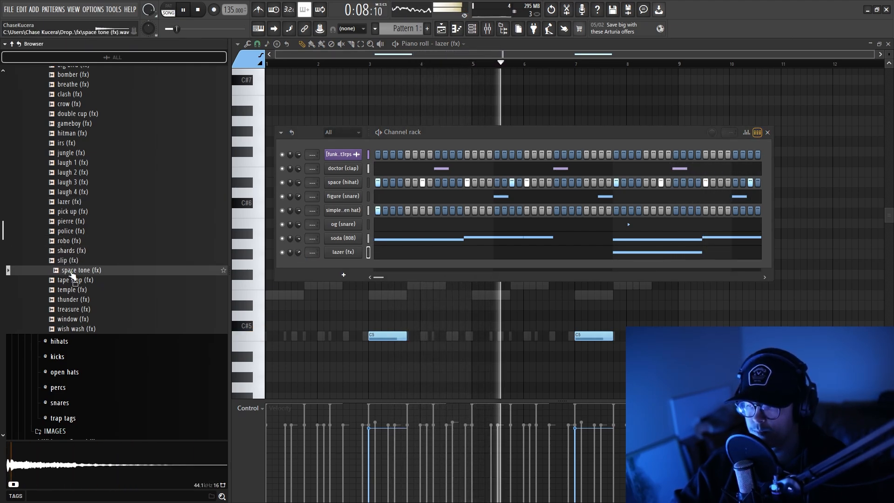
{"action": "left_click", "coordinate": [68, 280]}
{"action": "scroll", "coordinate": [68, 280], "scroll_direction": "down", "scroll_amount": 2}
{"action": "left_click", "coordinate": [68, 232]}
{"action": "left_click", "coordinate": [68, 241]}
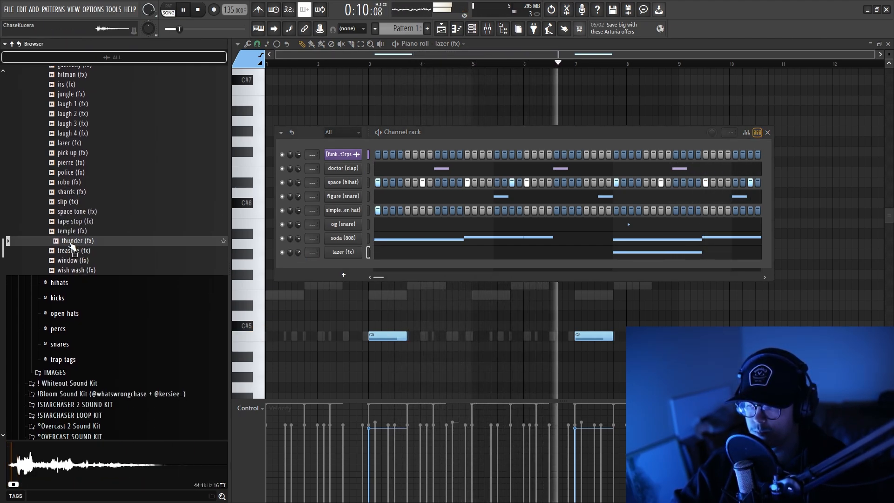
{"action": "left_click", "coordinate": [68, 251]}
{"action": "left_click", "coordinate": [69, 260]}
{"action": "left_click", "coordinate": [70, 270]}
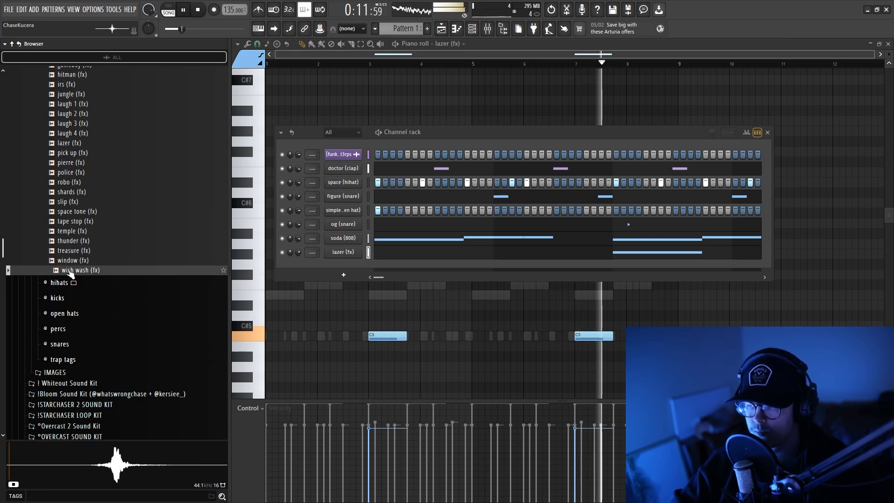
{"action": "left_click", "coordinate": [82, 241]}
{"action": "left_click", "coordinate": [70, 231]}
{"action": "left_click", "coordinate": [70, 221]}
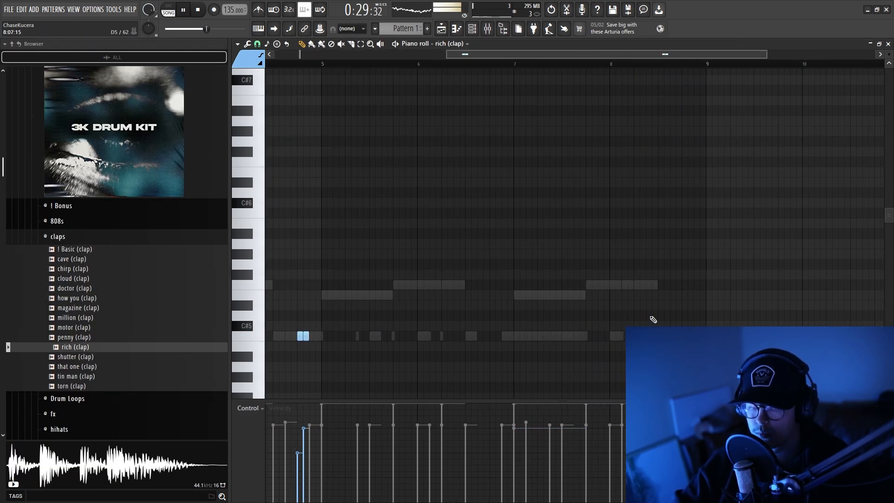
Move the rich (clap) note pairs about a bar earlier, just after beat 3 of bars 3 and 7, and raise their velocities slightly.
{"action": "scroll", "coordinate": [654, 320], "scroll_direction": "down", "scroll_amount": 6}
{"action": "left_click_drag", "start_coordinate": [705, 370], "coordinate": [409, 321]}
{"action": "scroll", "coordinate": [417, 337], "scroll_direction": "up", "scroll_amount": 3}
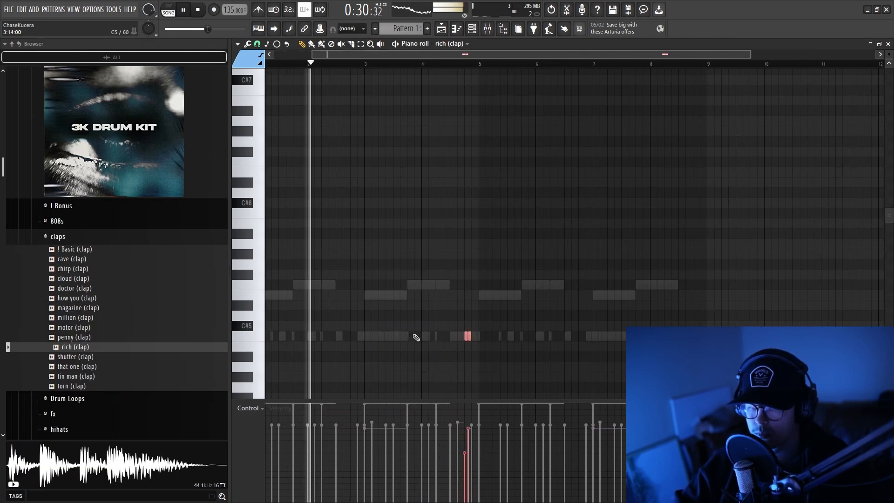
{"action": "left_click_drag", "start_coordinate": [479, 340], "coordinate": [391, 339]}
{"action": "scroll", "coordinate": [401, 338], "scroll_direction": "up", "scroll_amount": 4}
{"action": "left_click", "coordinate": [411, 308], "text": "ctrl"}
{"action": "scroll", "coordinate": [444, 306], "scroll_direction": "down", "scroll_amount": 4}
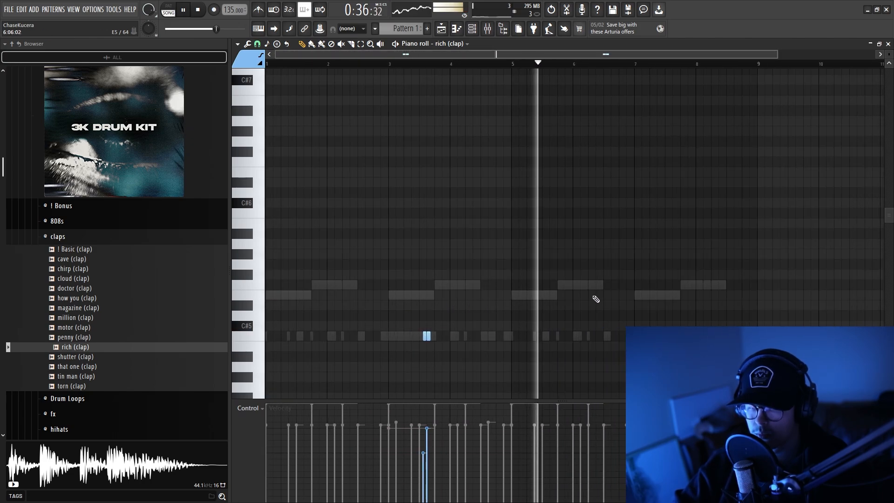
{"action": "key", "text": "ctrl+a"}
{"action": "key", "text": "ctrl+d"}
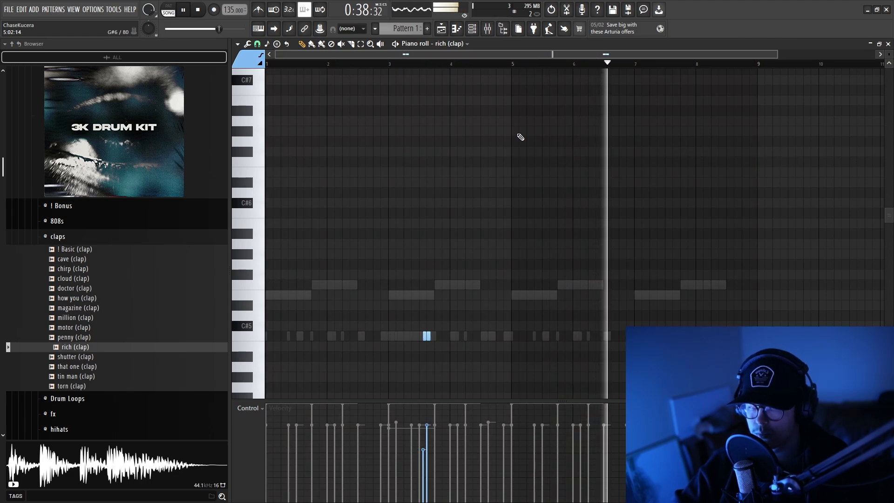
Replace the rich (clap) sample with that one (clap), add a note near the end of bars 3 and 7, and play the result.
{"action": "scroll", "coordinate": [443, 227], "scroll_direction": "up", "scroll_amount": 2}
{"action": "scroll", "coordinate": [443, 228], "scroll_direction": "down", "scroll_amount": 2}
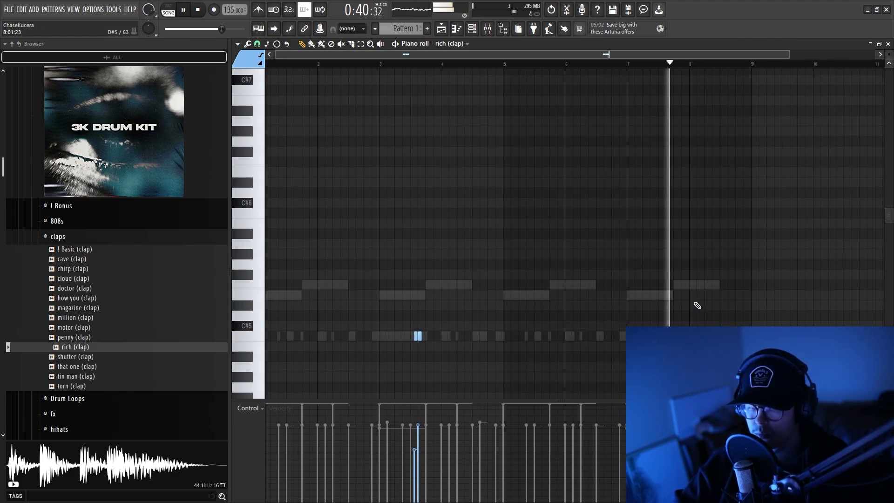
{"action": "scroll", "coordinate": [699, 304], "scroll_direction": "down", "scroll_amount": 1}
{"action": "left_click", "coordinate": [104, 366]}
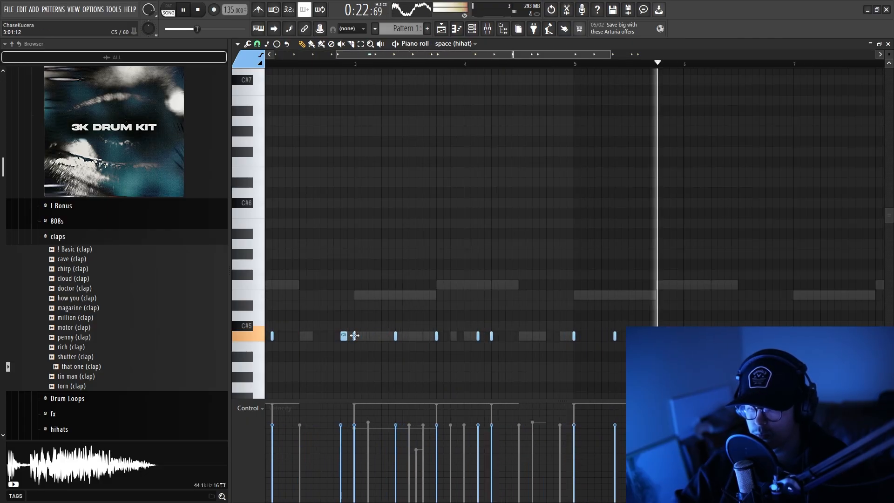
{"action": "key", "text": "F6"}
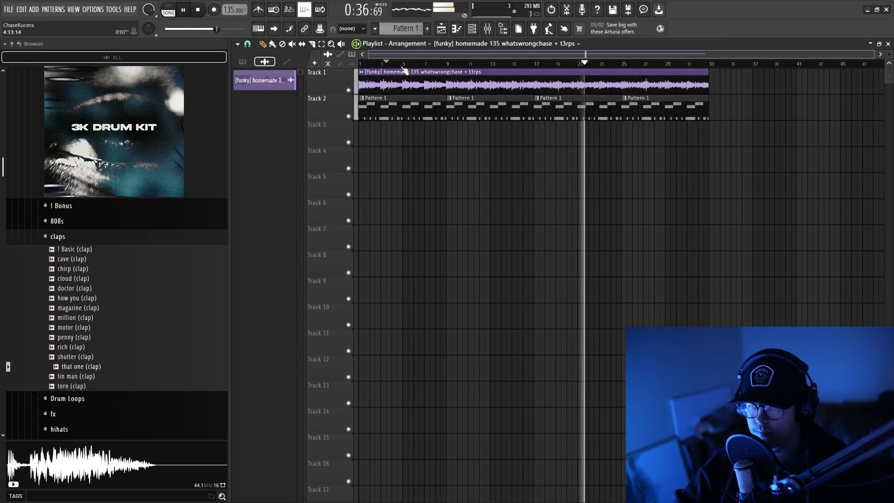
{"action": "key", "text": "space"}
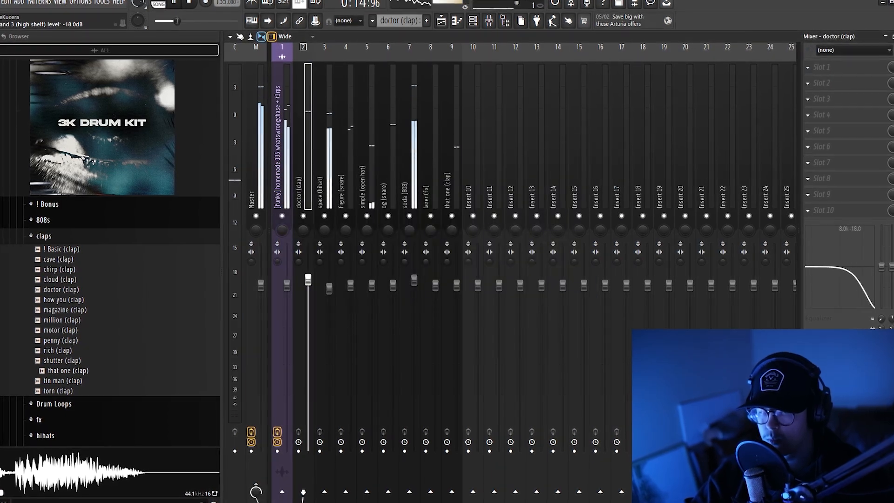
Adjust the drum track levels in the mixer and load Fresh Air into slot 2 of the Master track.
{"action": "right_click", "coordinate": [834, 310]}
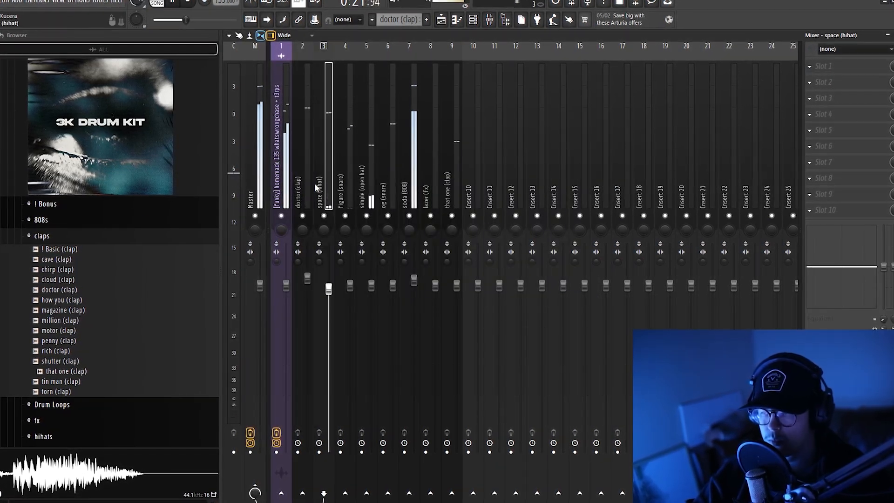
{"action": "left_click", "coordinate": [446, 147]}
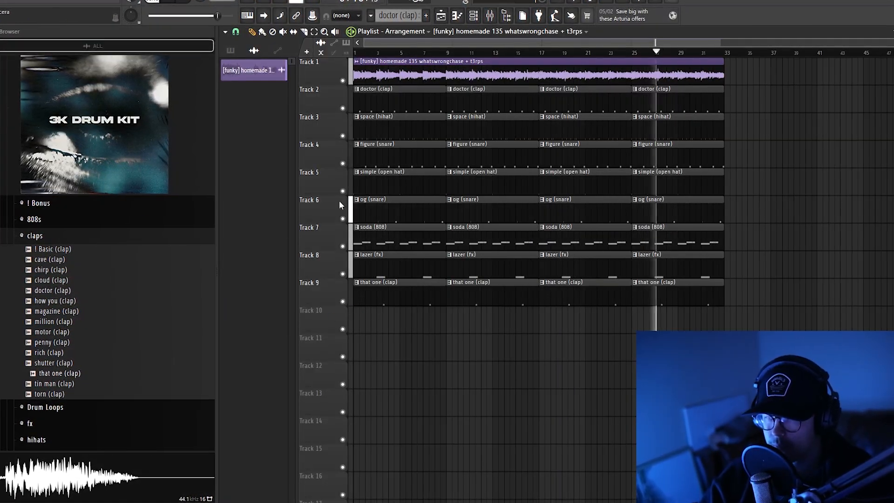
{"action": "scroll", "coordinate": [397, 57], "scroll_direction": "up", "scroll_amount": 6}
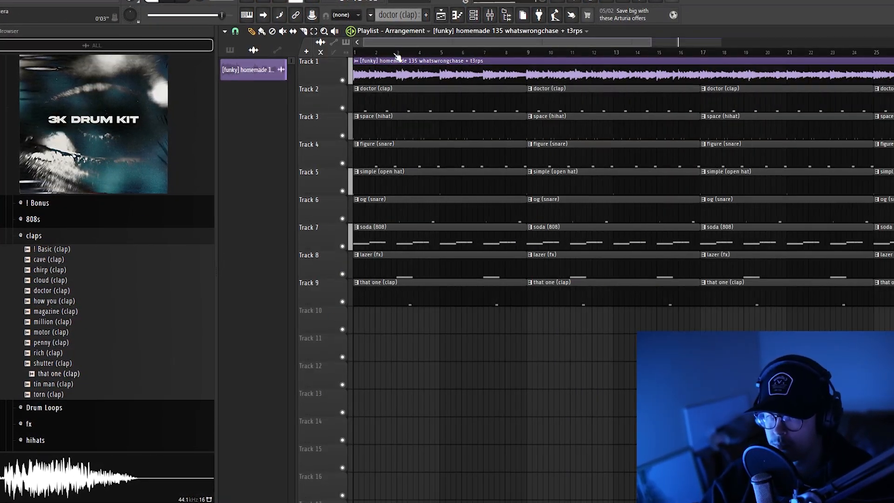
Slice the drum, 808 and effect clips on tracks 3 to 9 to cut out the second half of bar 1.
{"action": "key", "text": "space"}
{"action": "scroll", "coordinate": [390, 251], "scroll_direction": "up", "scroll_amount": 3}
{"action": "key", "text": "c"}
{"action": "left_click_drag", "start_coordinate": [399, 111], "coordinate": [404, 320]}
{"action": "left_click_drag", "start_coordinate": [443, 111], "coordinate": [443, 316]}
{"action": "key", "text": "space"}
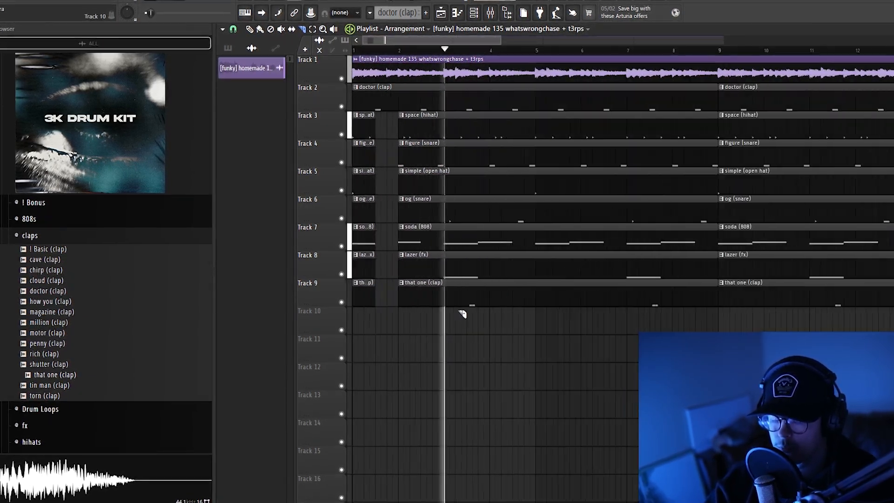
{"action": "left_click_drag", "start_coordinate": [463, 339], "coordinate": [463, 203]}
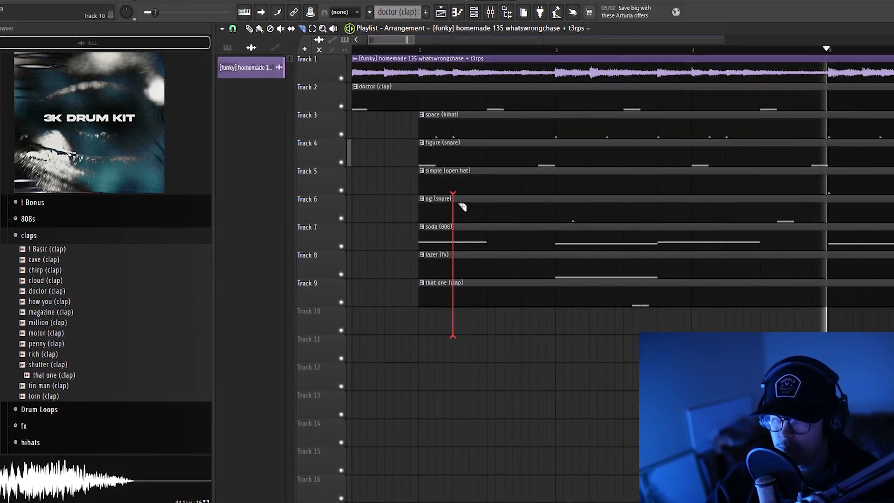
Delete the that one (clap) clip from track 9 between bars 17 and 25.
{"action": "scroll", "coordinate": [461, 313], "scroll_direction": "down", "scroll_amount": 5}
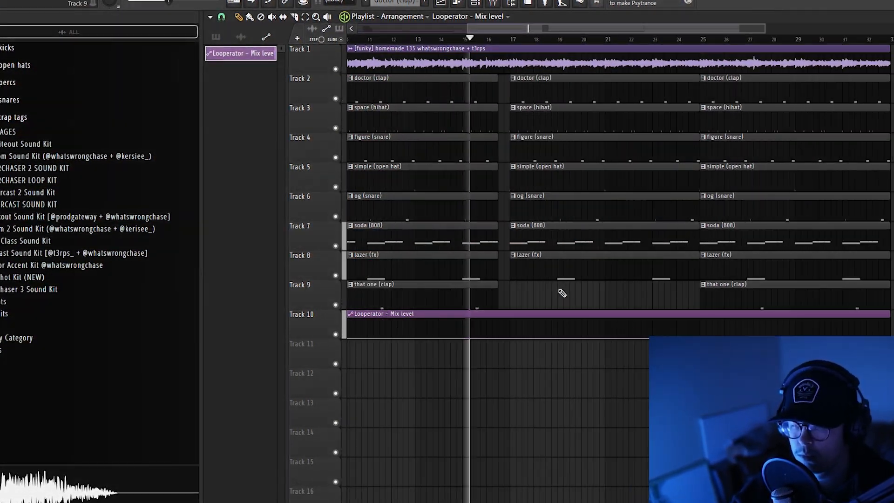
{"action": "right_click", "coordinate": [563, 293]}
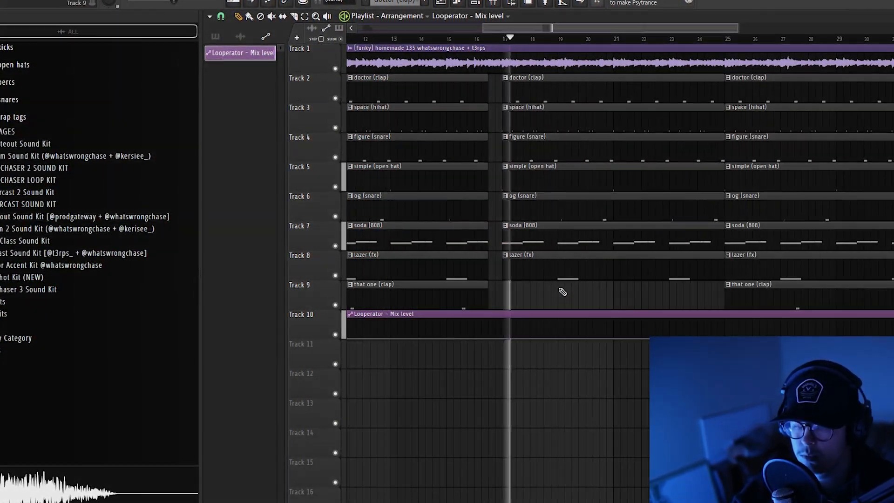